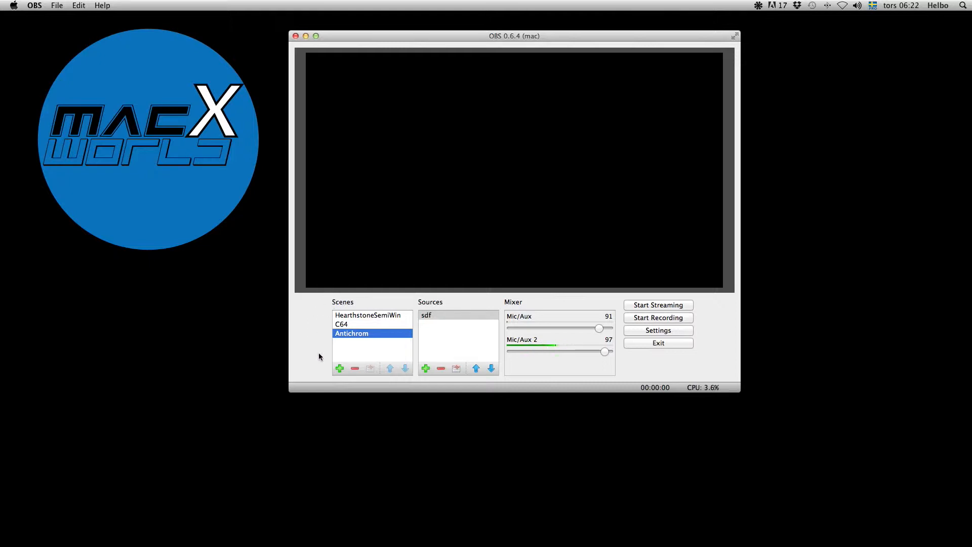
Step: Add a new scene named EntireScreen
left_click(339, 368)
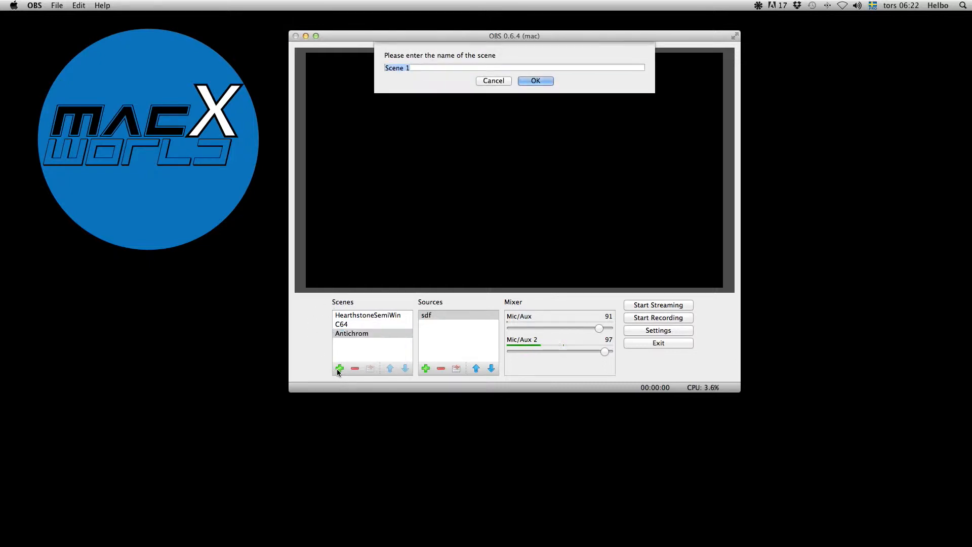
type("EntireScreen")
key("Return")
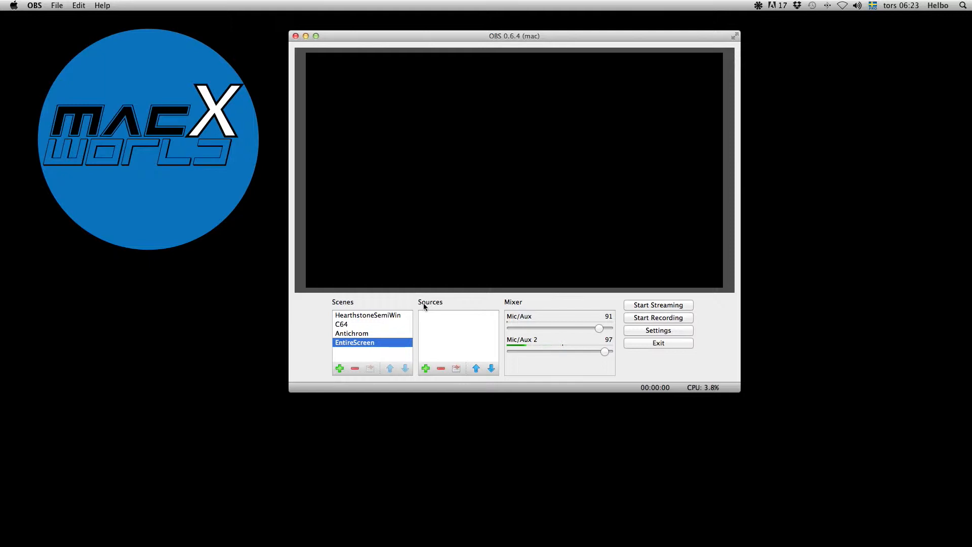
Step: Look through the sources of the existing scenes and the source types available for the EntireScreen scene
left_click(352, 315)
left_click(344, 325)
left_click(347, 334)
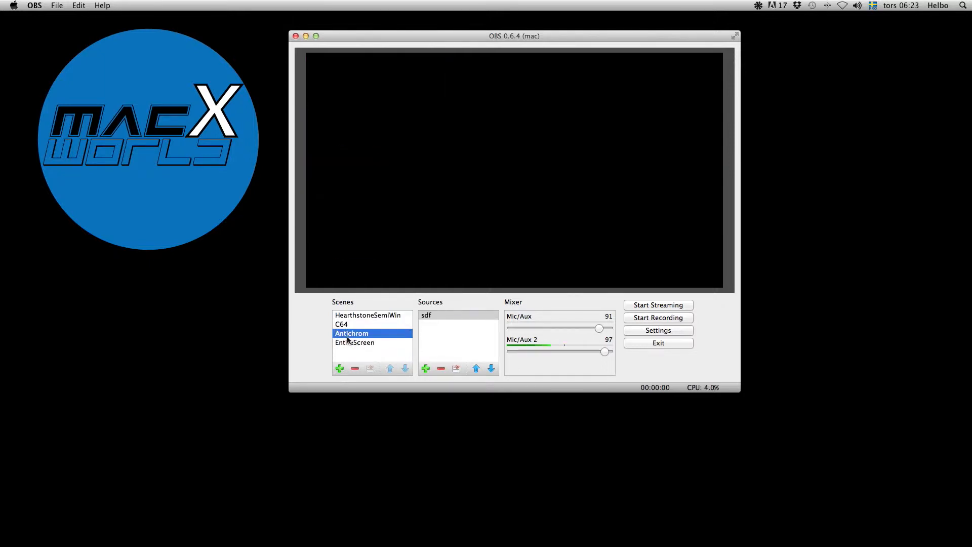
left_click(348, 343)
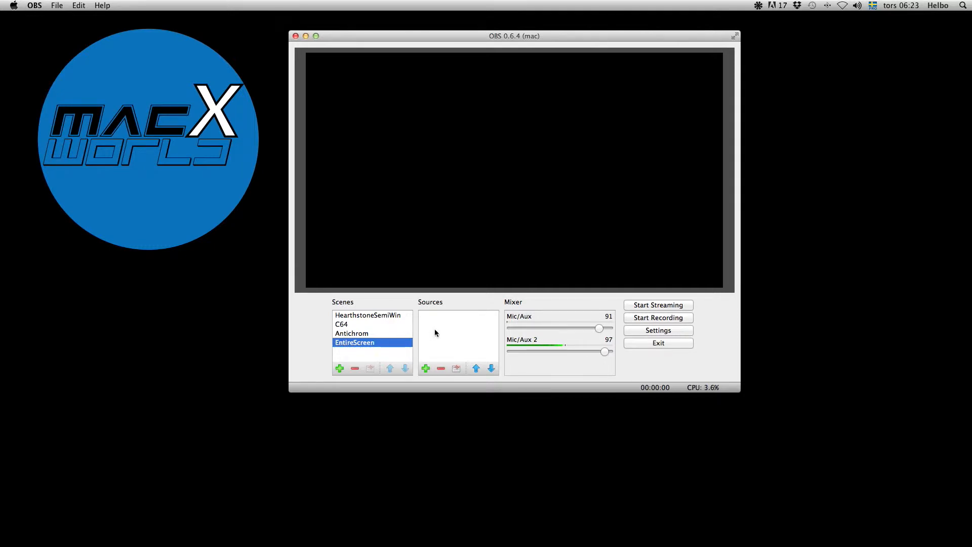
left_click(425, 368)
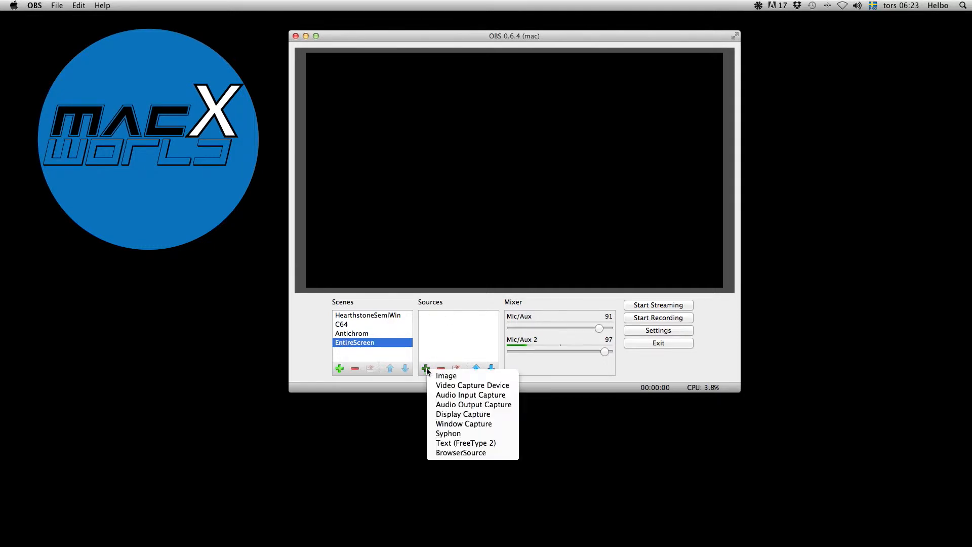
left_click(418, 371)
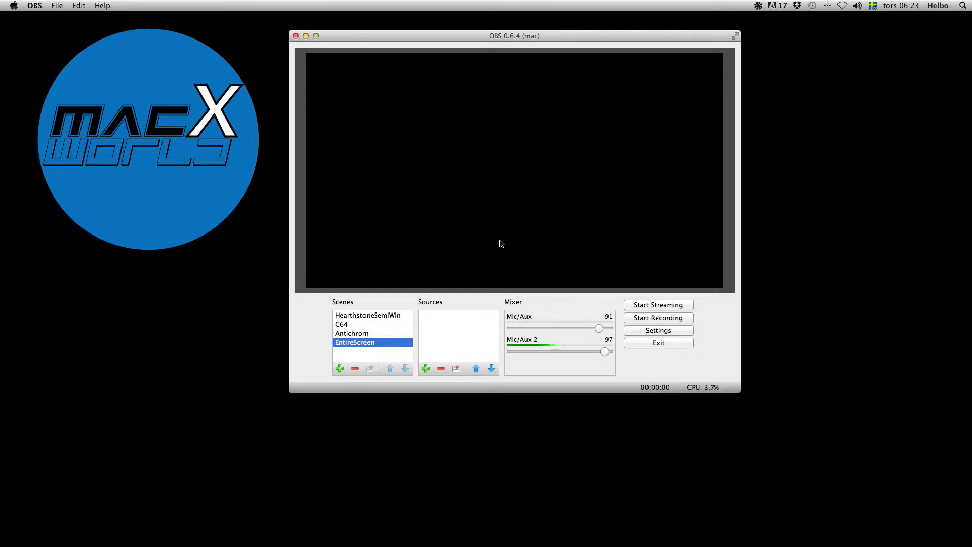
Step: Add a new Display Capture source named Screen to the EntireScreen scene
left_click(426, 369)
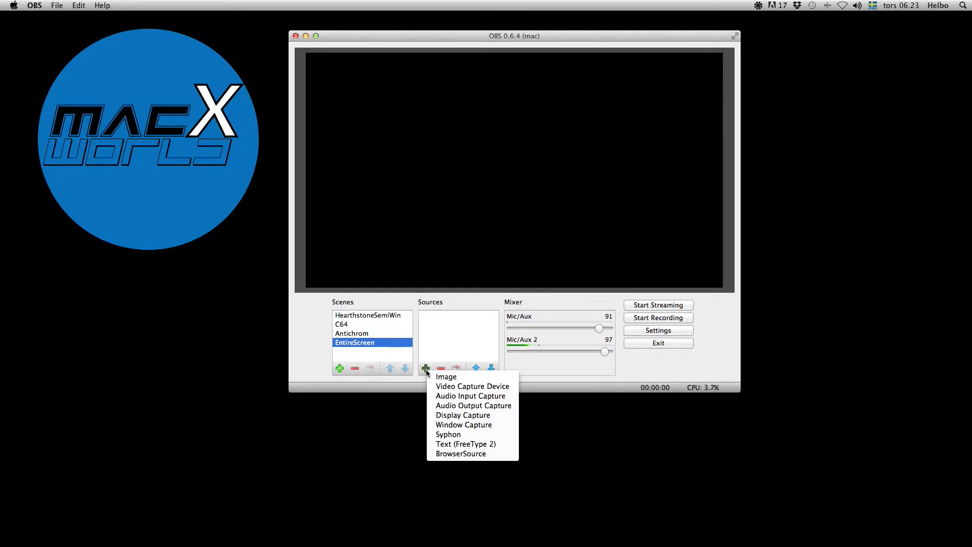
left_click(455, 416)
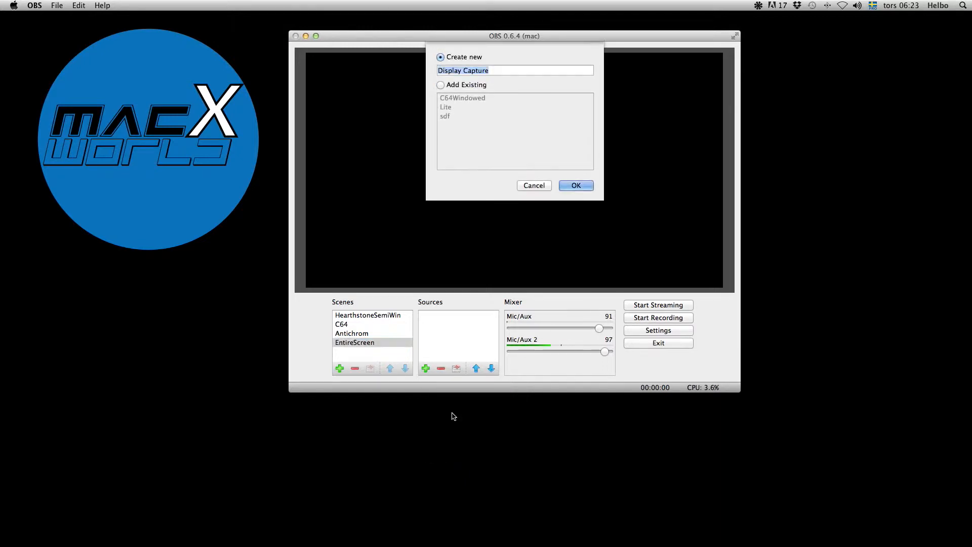
type("Screen")
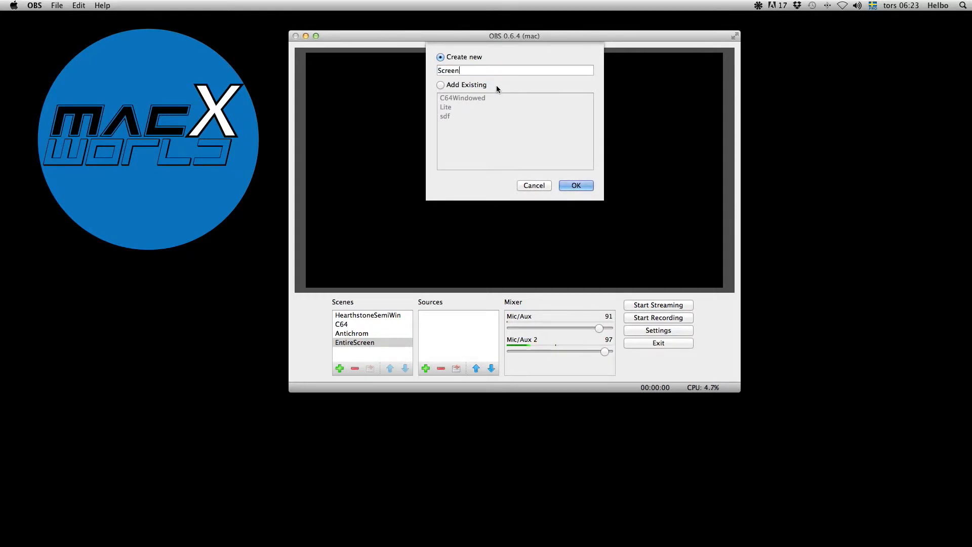
left_click(586, 186)
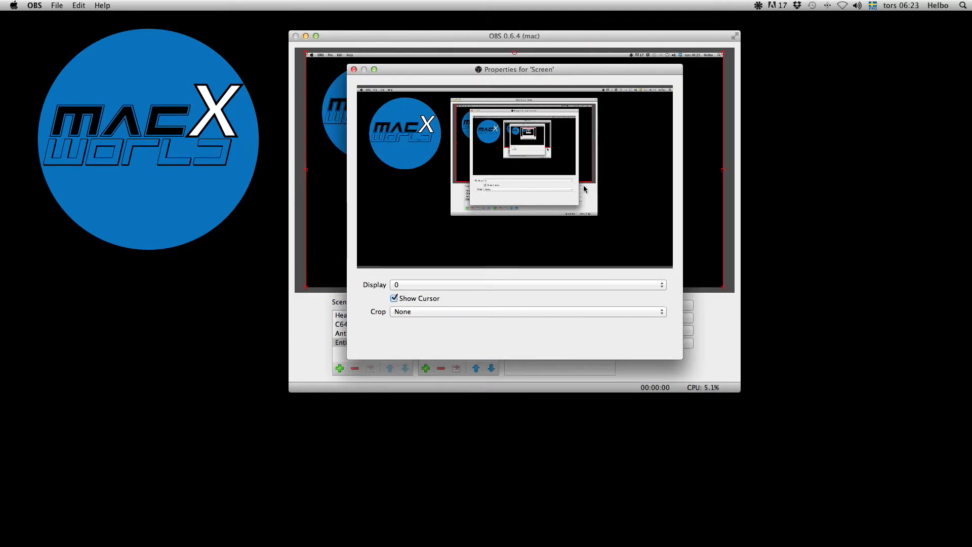
Step: Separate the properties window from the main window, choose display 0 for the Screen source, and close its properties
left_click_drag(458, 67, 706, 88)
left_click_drag(563, 34, 415, 42)
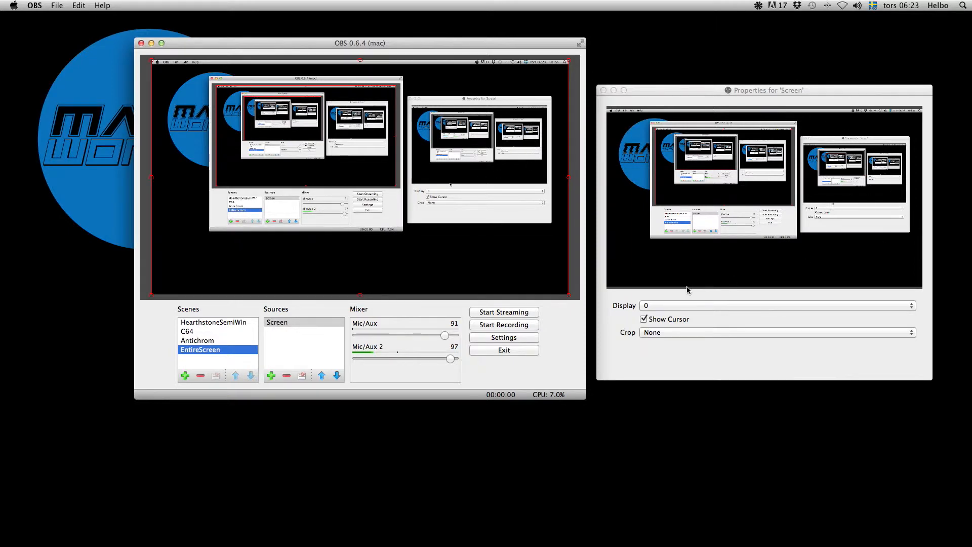
left_click(673, 90)
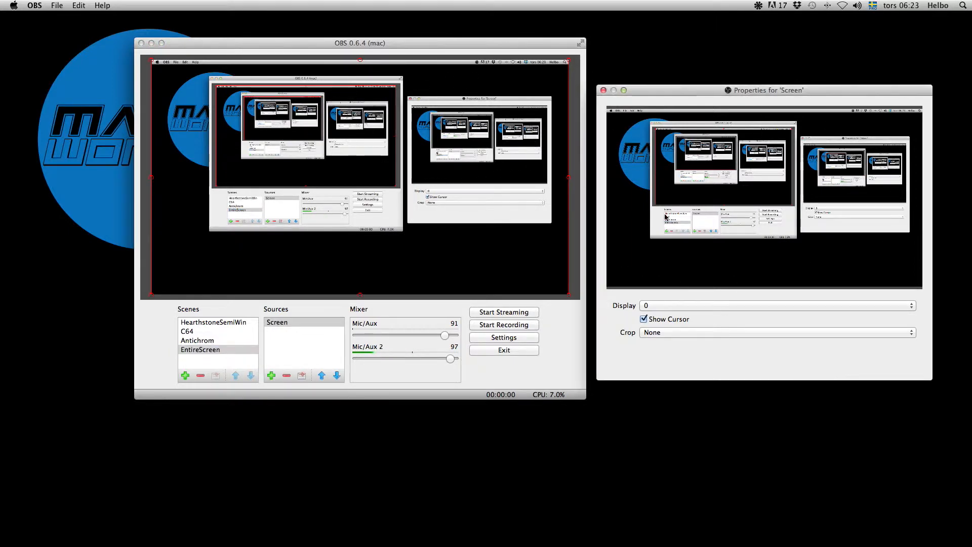
left_click(681, 305)
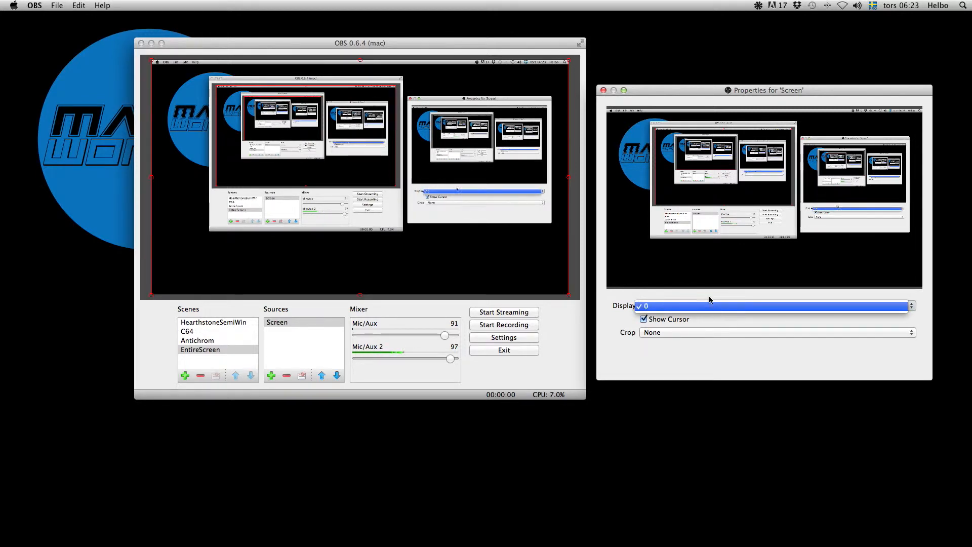
left_click(688, 305)
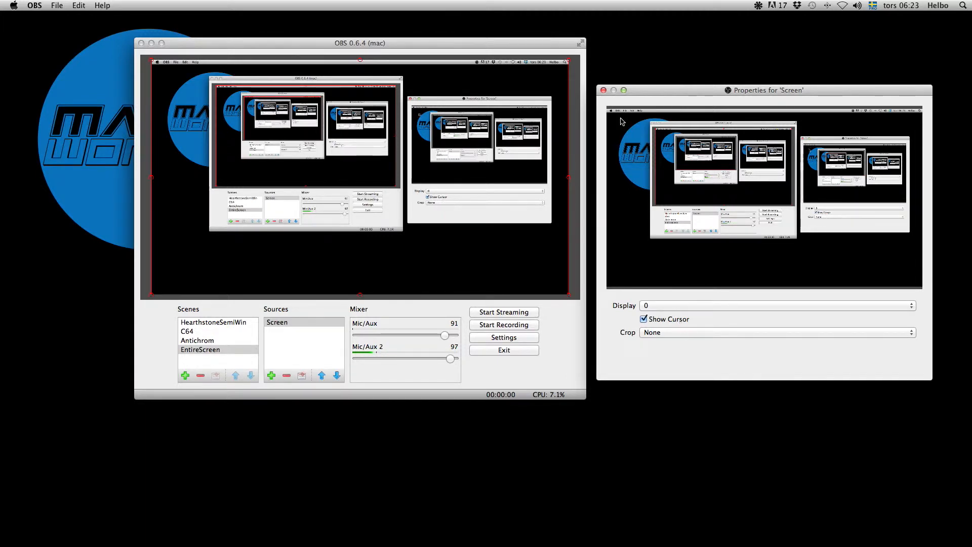
left_click(603, 91)
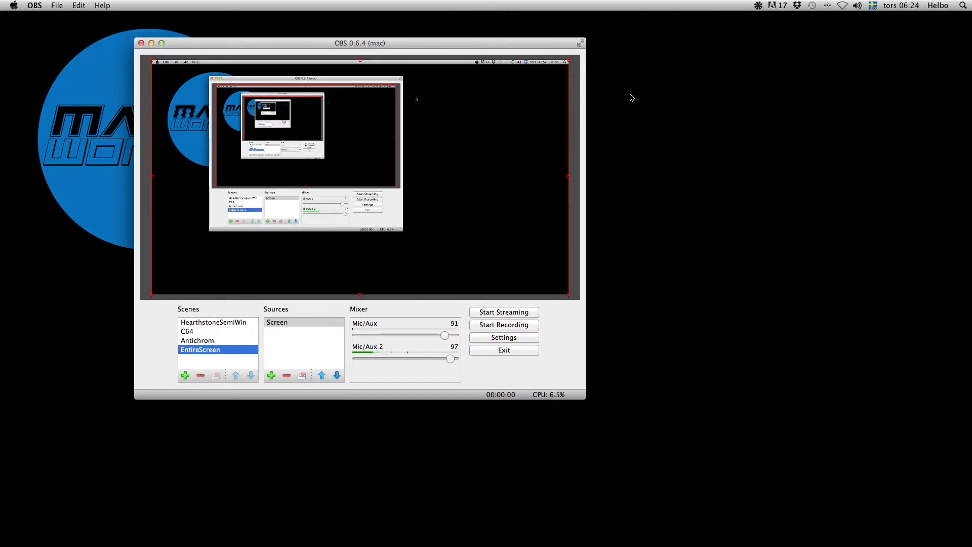
left_click_drag(442, 45, 628, 45)
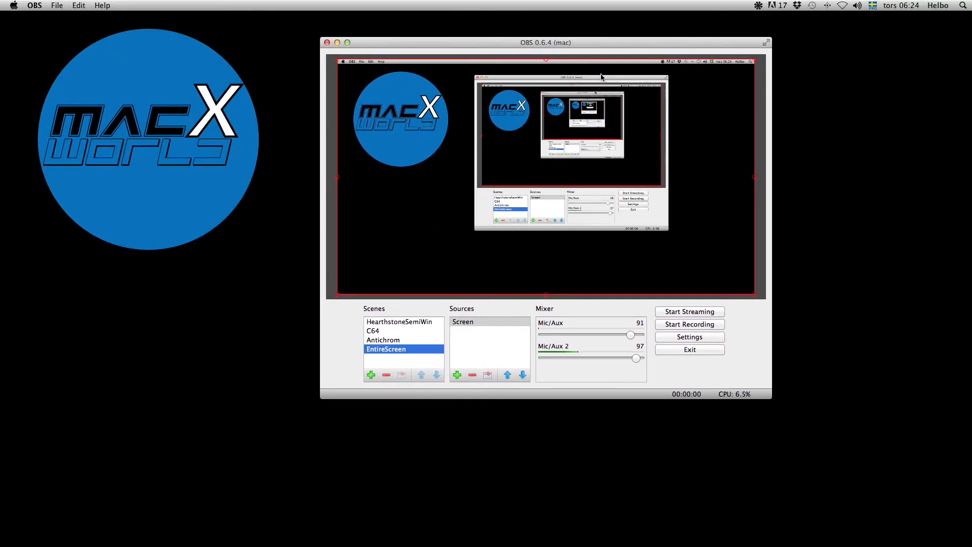
Step: Remove the Screen source from the EntireScreen scene
left_click(459, 323)
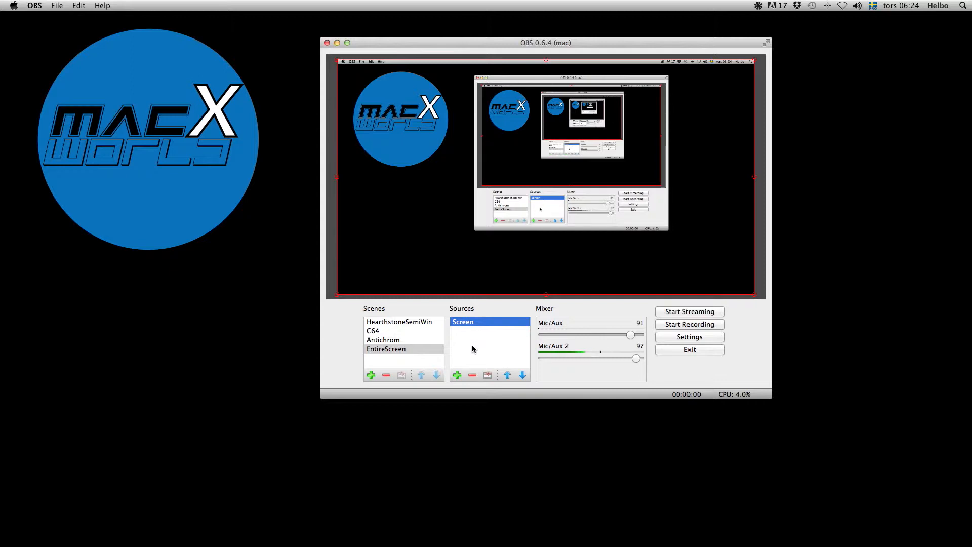
left_click(472, 375)
left_click(558, 284)
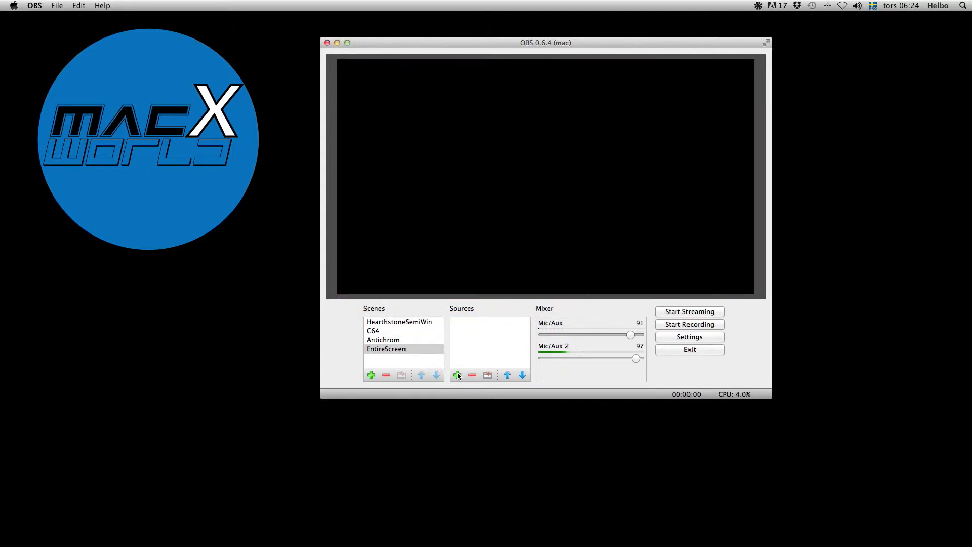
Step: Restore the minimized VLC media player window and move it up beside the OBS window
mouse_move(578, 529)
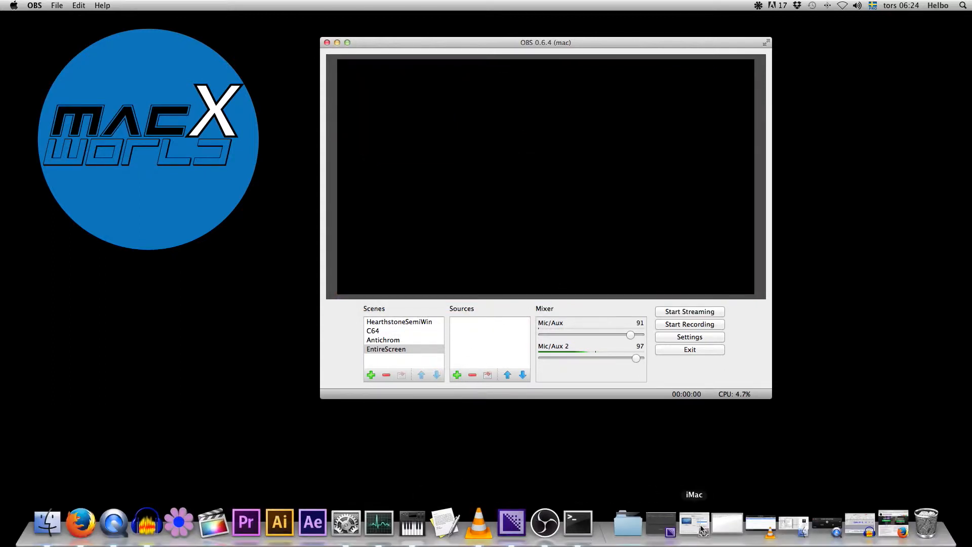
left_click(760, 524)
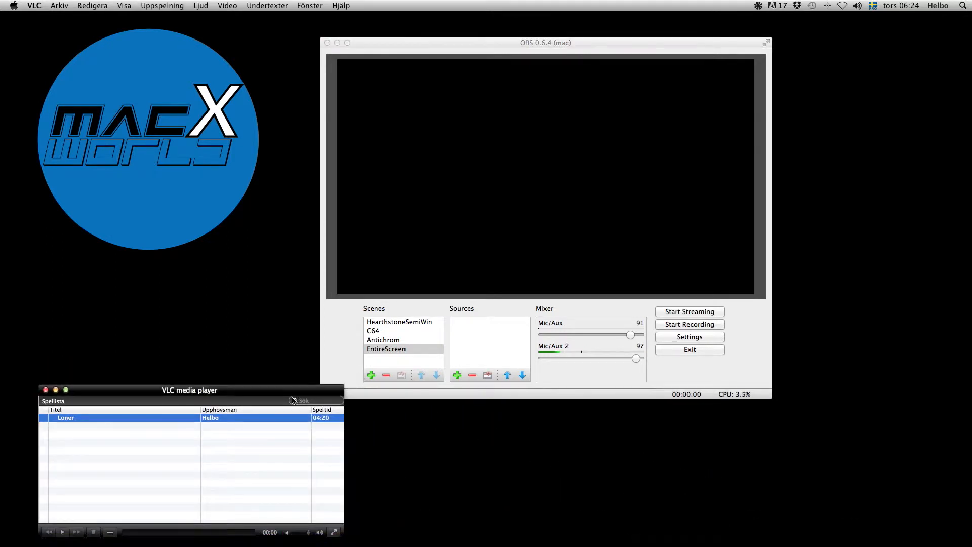
left_click_drag(297, 402, 276, 329)
Step: Add a new Window Capture source with the default name that captures the VLC media player window
left_click(457, 375)
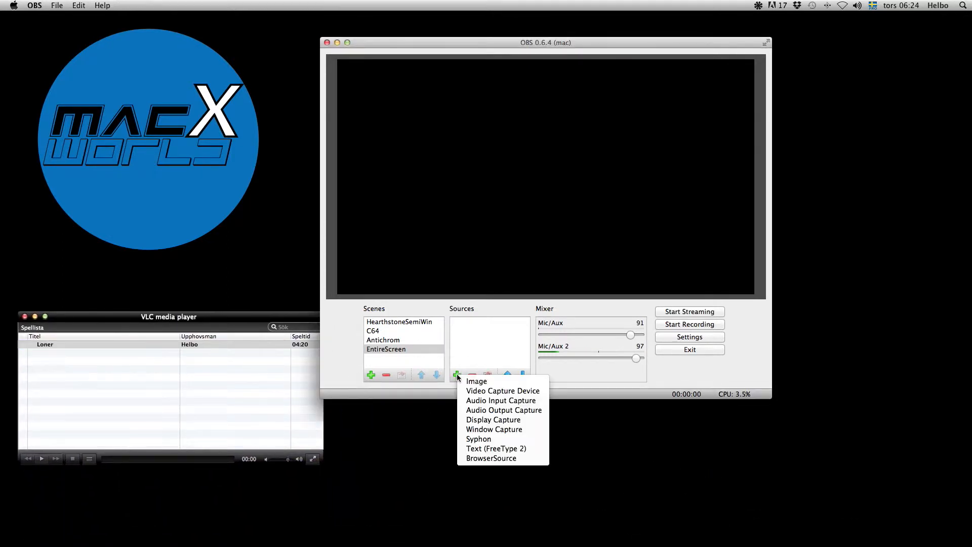
left_click(498, 431)
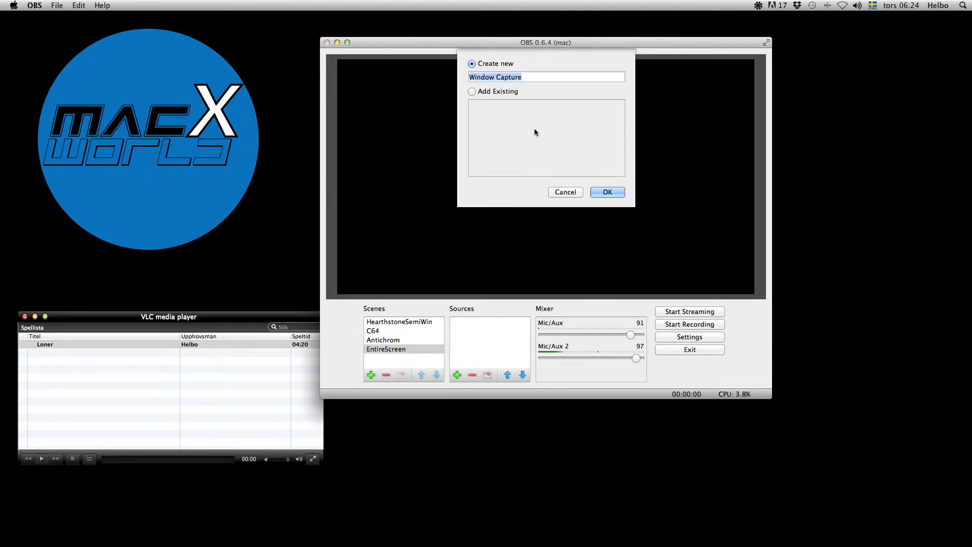
left_click(607, 192)
left_click(493, 291)
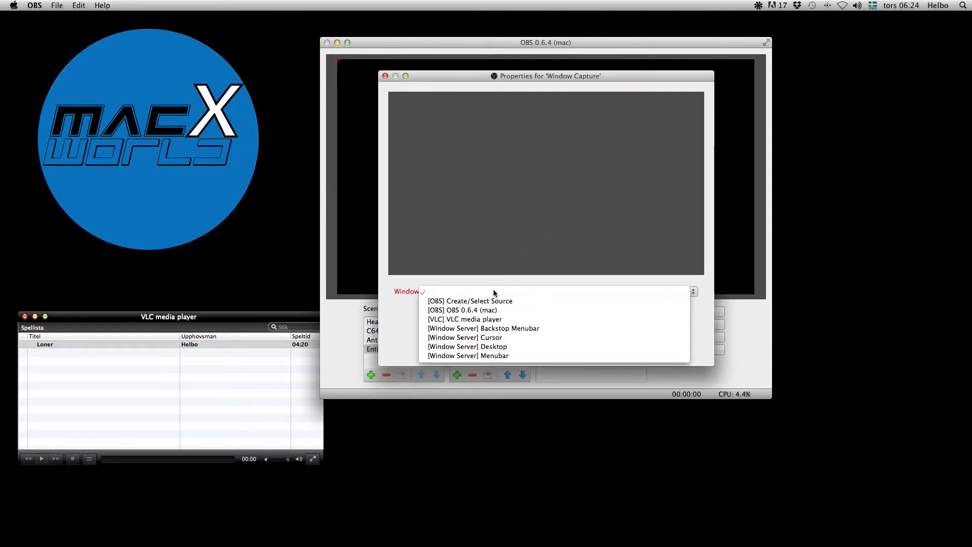
left_click(471, 318)
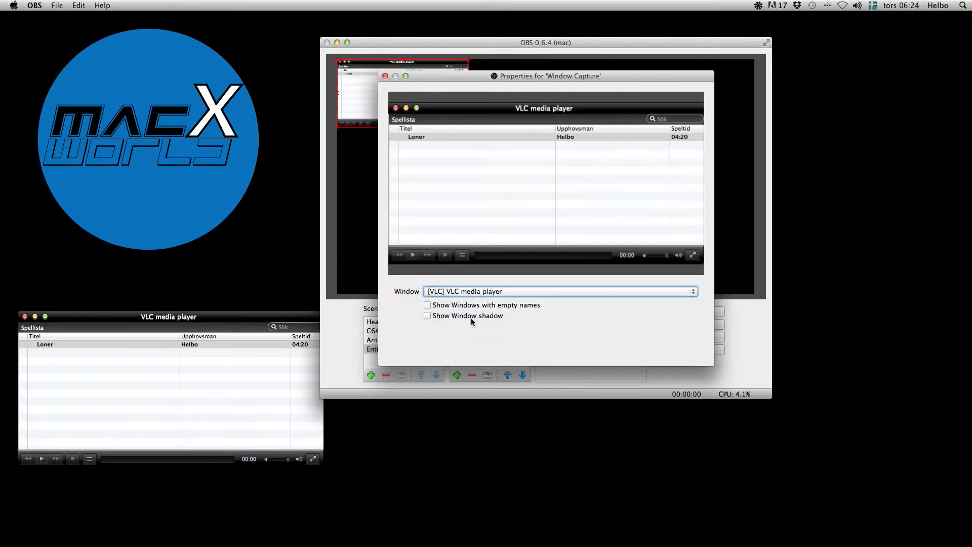
Step: Make the VLC window slightly taller to test the live capture, and close the Window Capture properties
left_click_drag(470, 72, 537, 74)
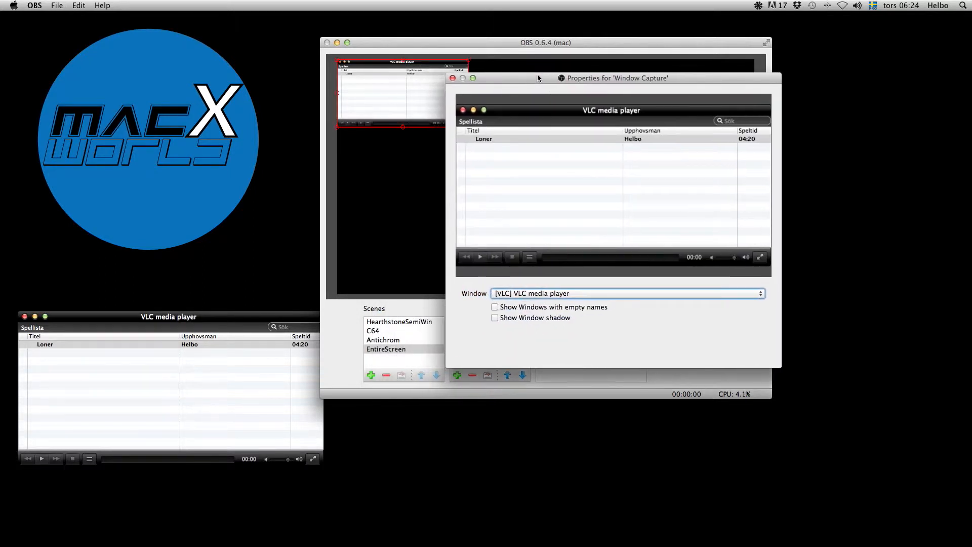
left_click(246, 323)
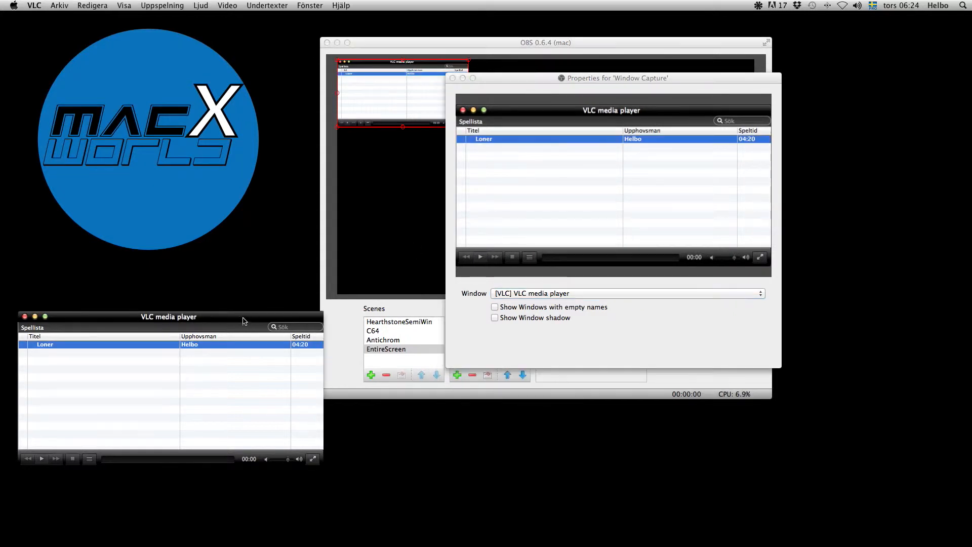
left_click_drag(322, 466, 314, 414)
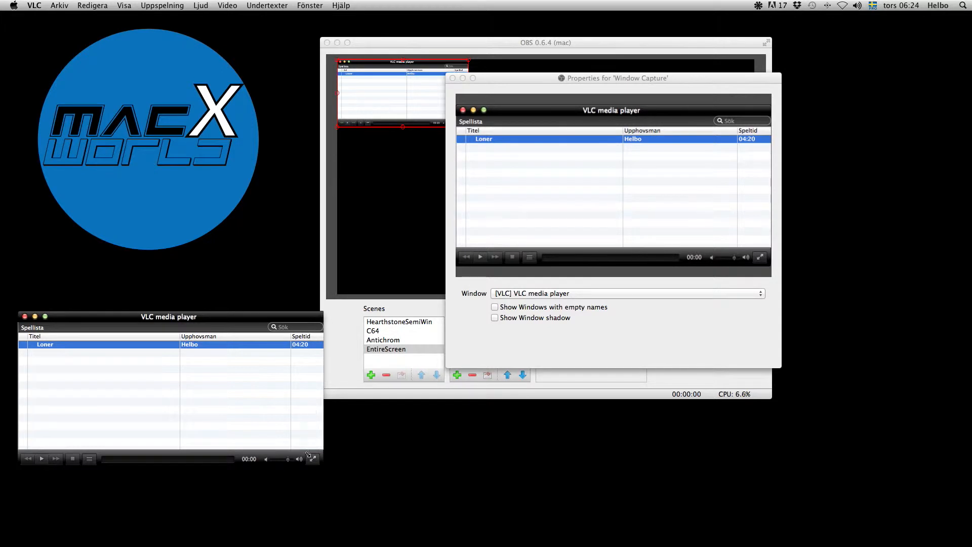
left_click_drag(306, 459, 302, 486)
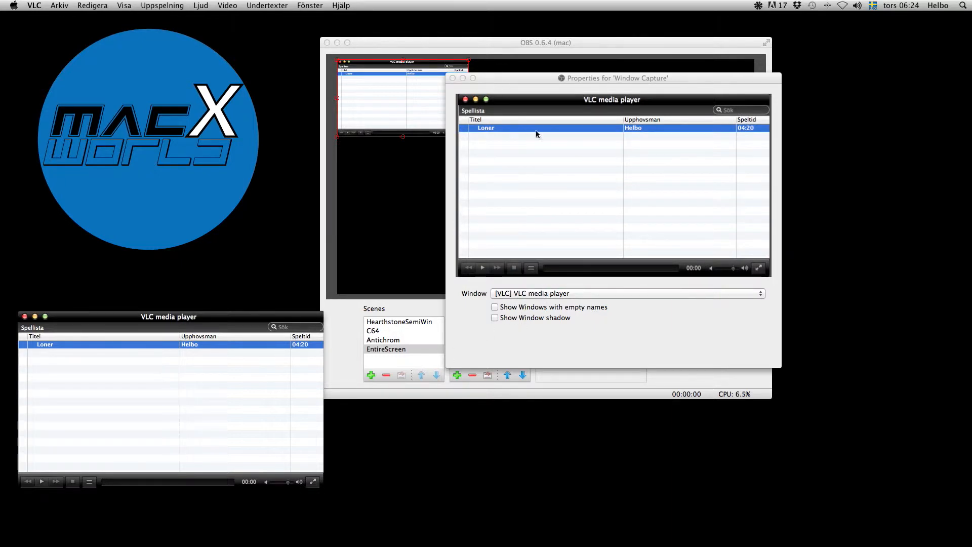
left_click(453, 77)
left_click_drag(443, 43, 518, 43)
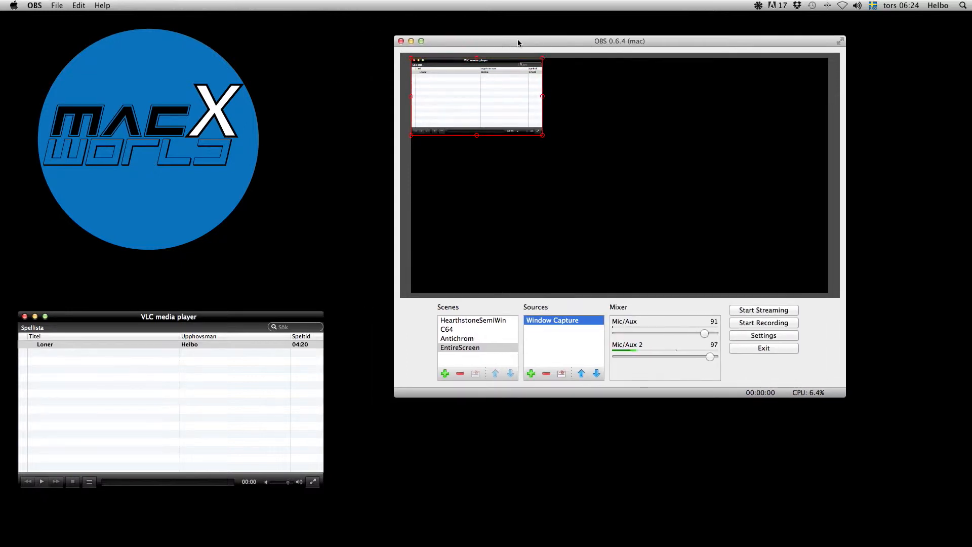
Step: Enlarge the captured VLC window to about half the preview canvas width and move it to the canvas centre
left_click(182, 387)
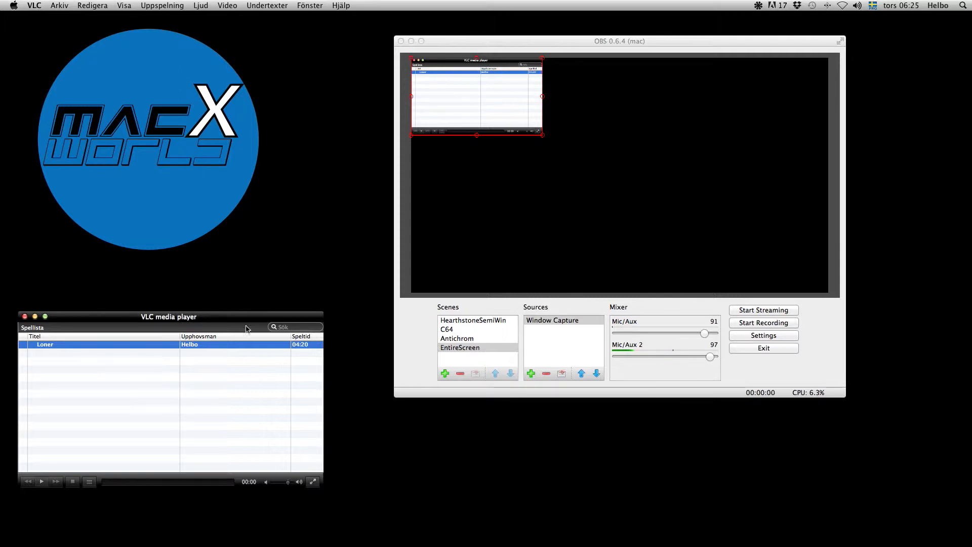
left_click_drag(543, 138, 641, 195)
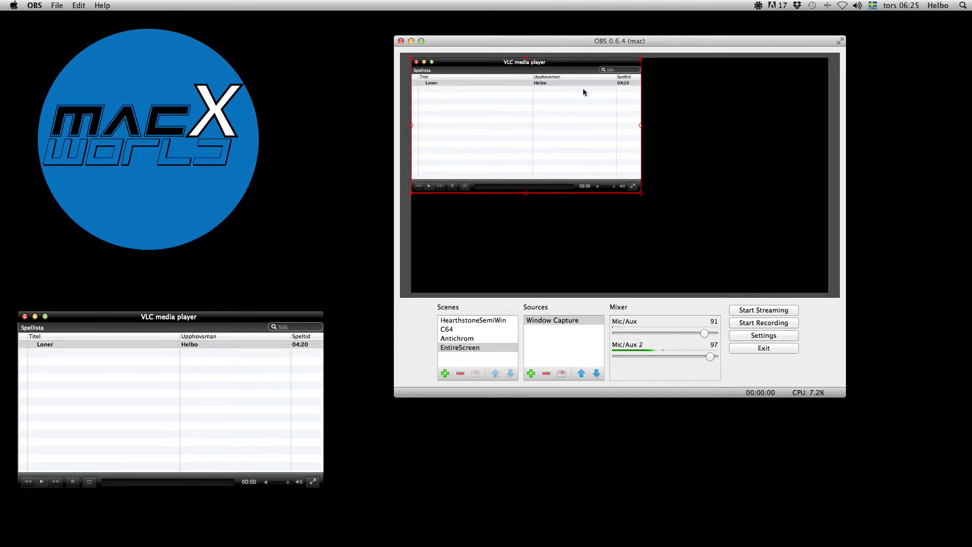
left_click_drag(643, 197, 616, 172)
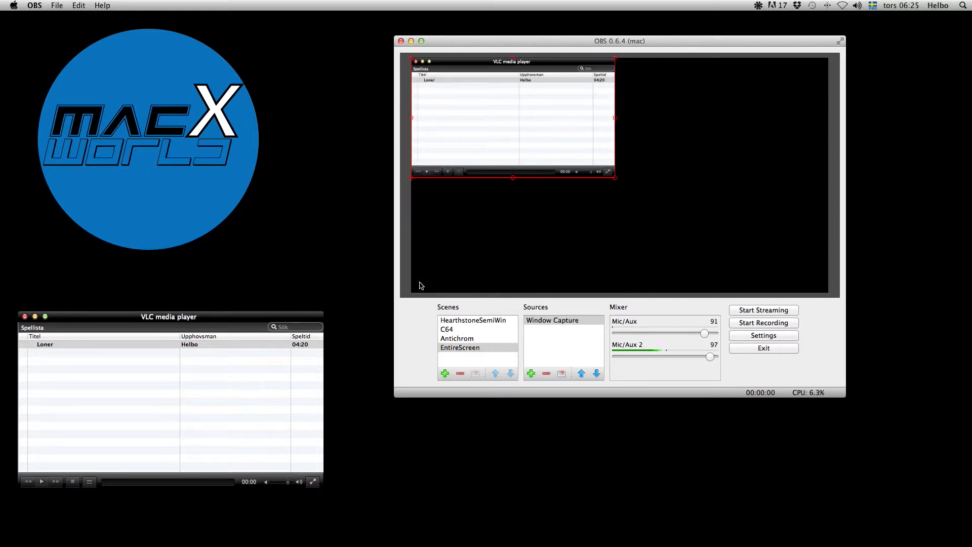
left_click_drag(497, 96, 623, 177)
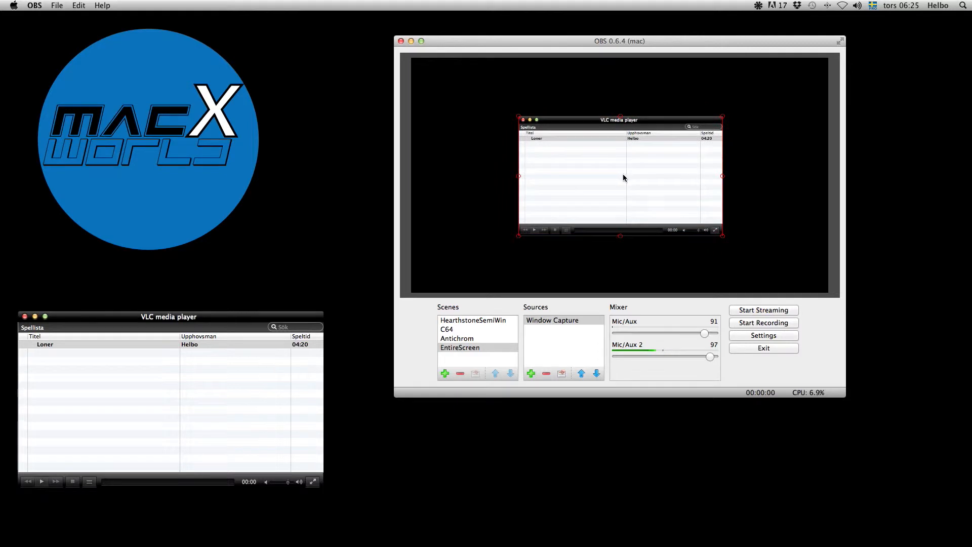
Step: Remove the Window Capture source from the EntireScreen scene
left_click(549, 321)
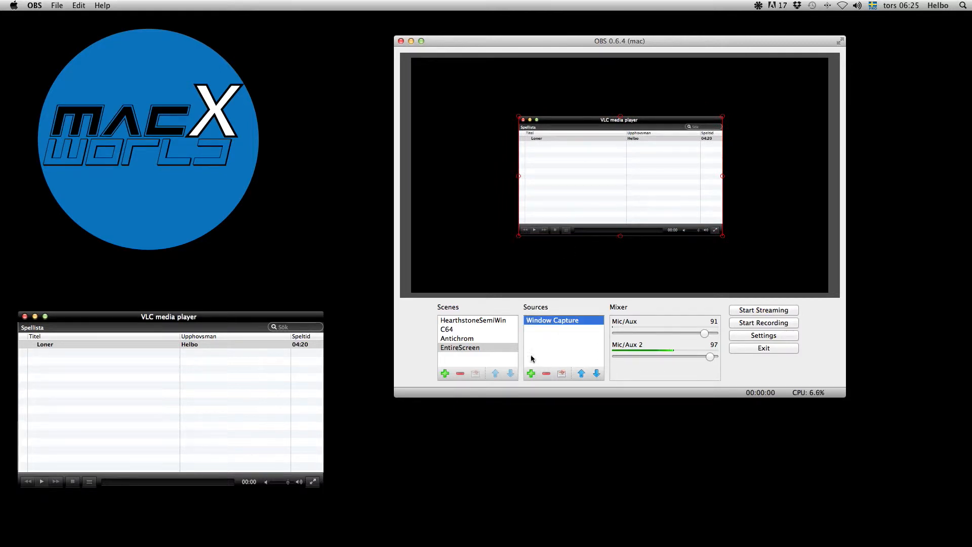
left_click(546, 373)
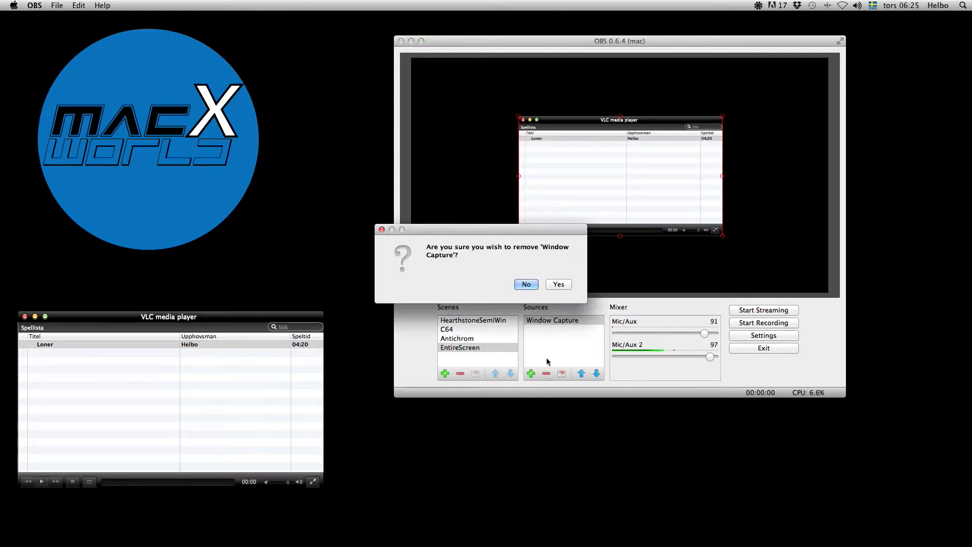
left_click(559, 285)
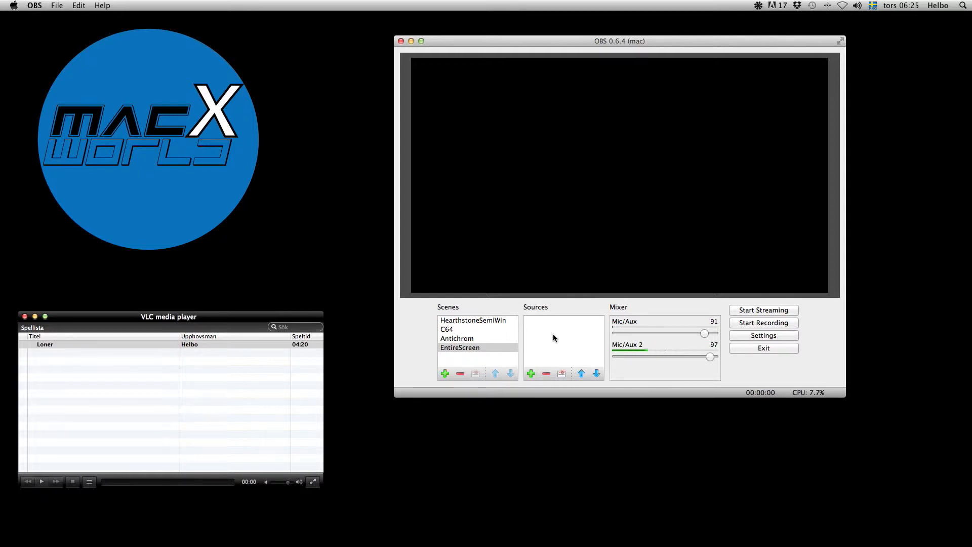
Step: Add a new Display Capture source with the default name, cropped to the window "[VLC] VLC media player"
left_click(530, 373)
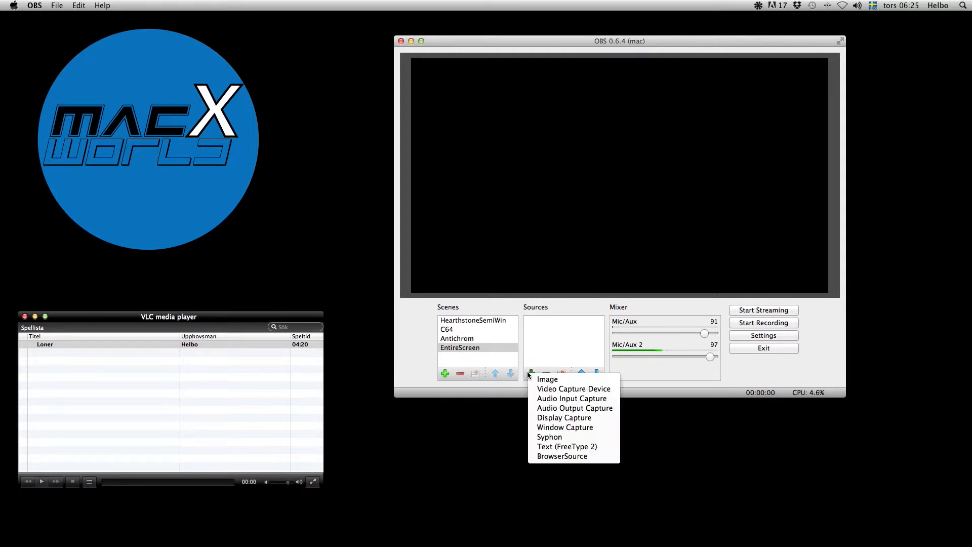
left_click(590, 422)
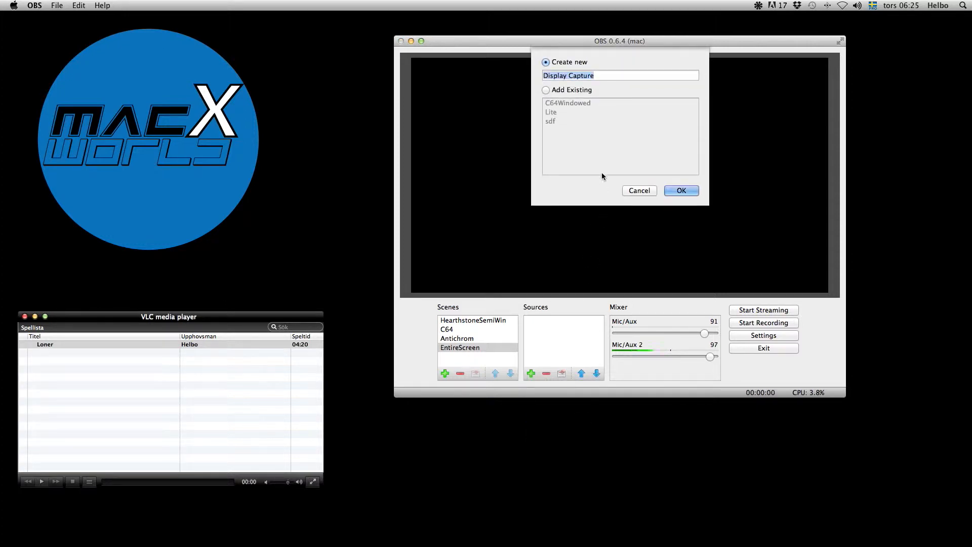
left_click(686, 190)
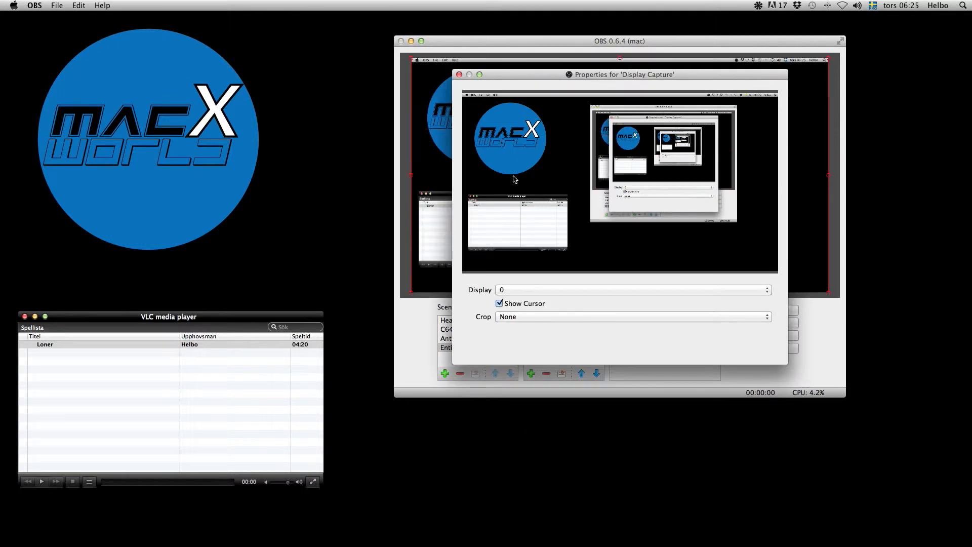
left_click(522, 322)
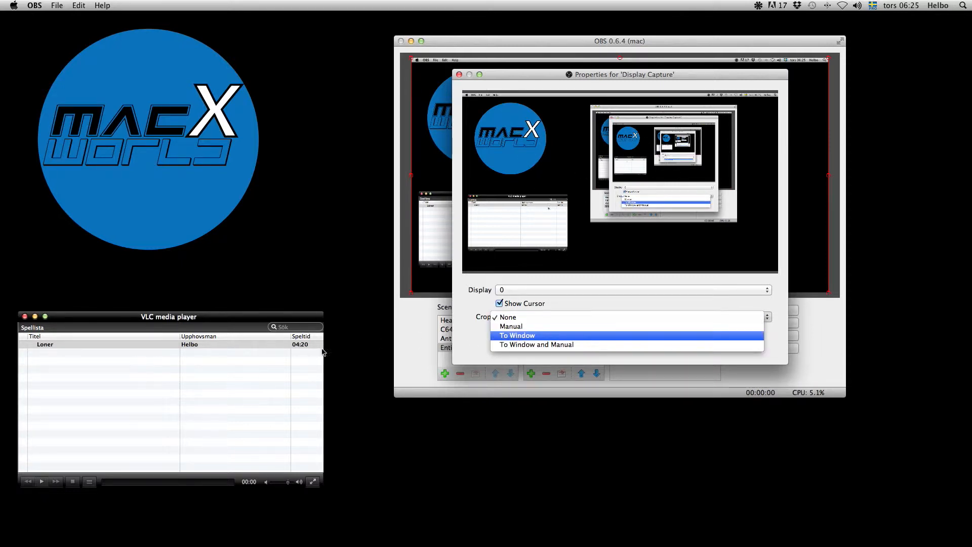
left_click(522, 337)
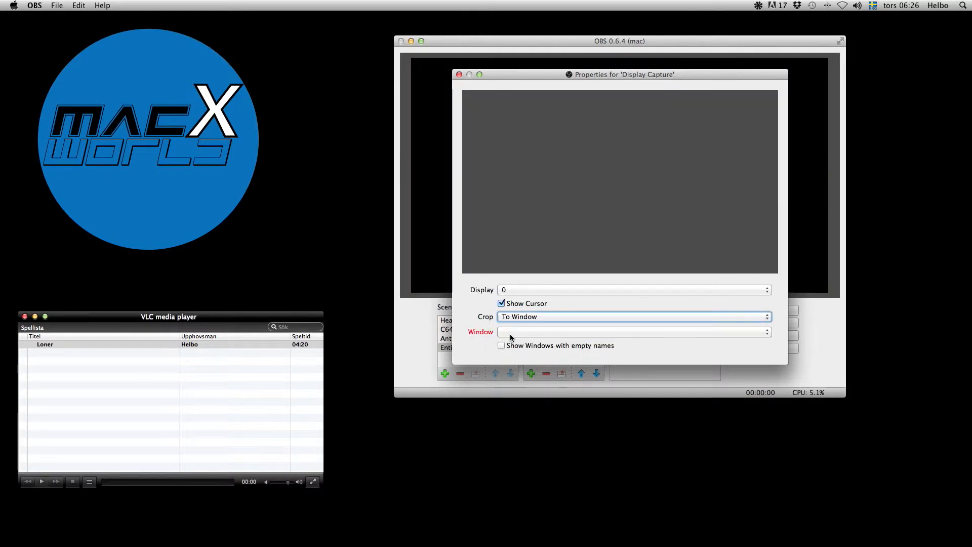
left_click(555, 332)
left_click(540, 360)
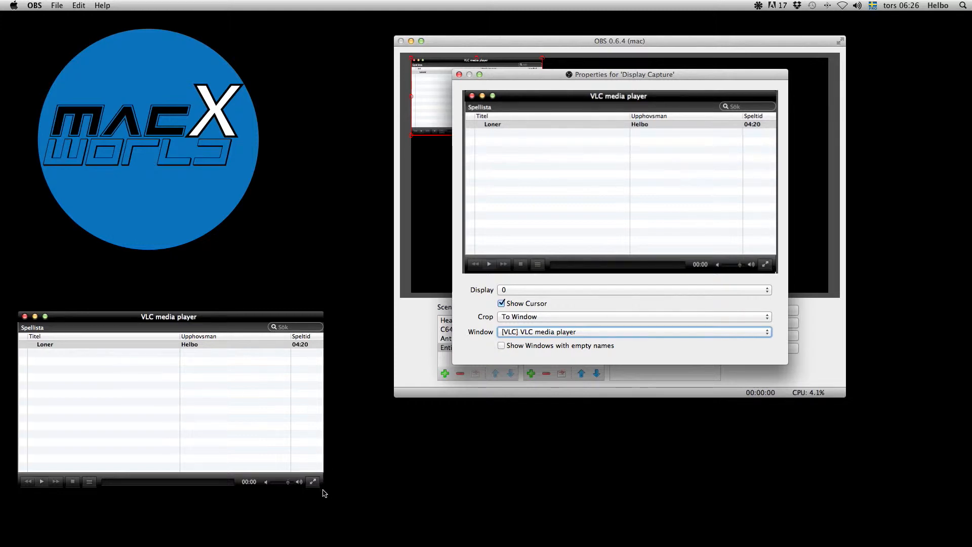
Step: Make the VLC window slightly shorter to test the cropped capture, and close the Display Capture properties
left_click(307, 453)
left_click_drag(321, 492, 319, 466)
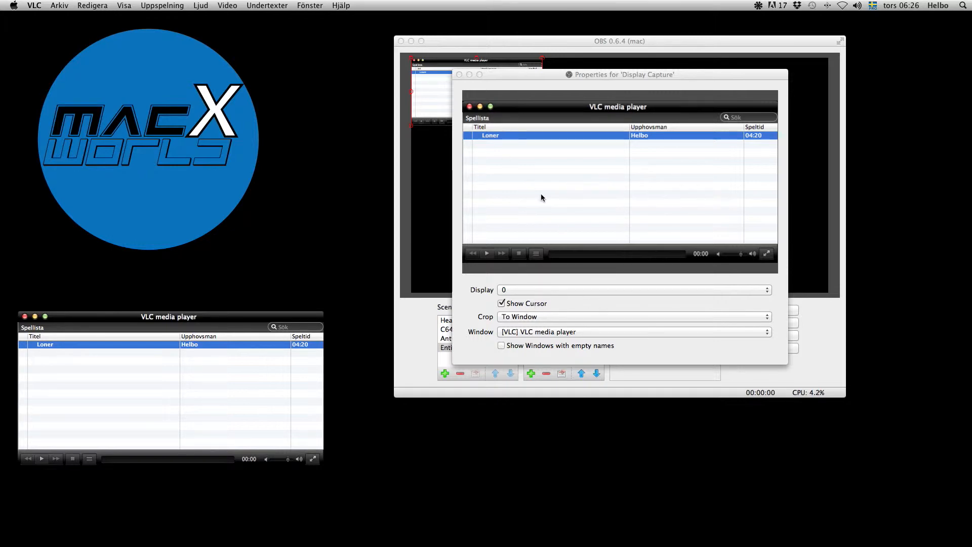
left_click(460, 74)
left_click(455, 83)
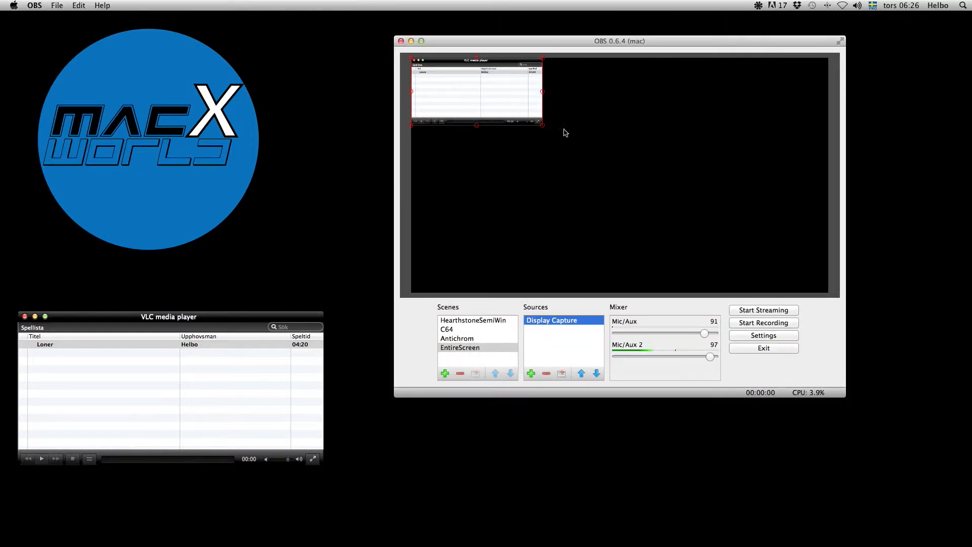
Step: Enlarge the captured VLC window to about 60% of the preview canvas width and place it near the canvas centre
left_click_drag(490, 89, 631, 156)
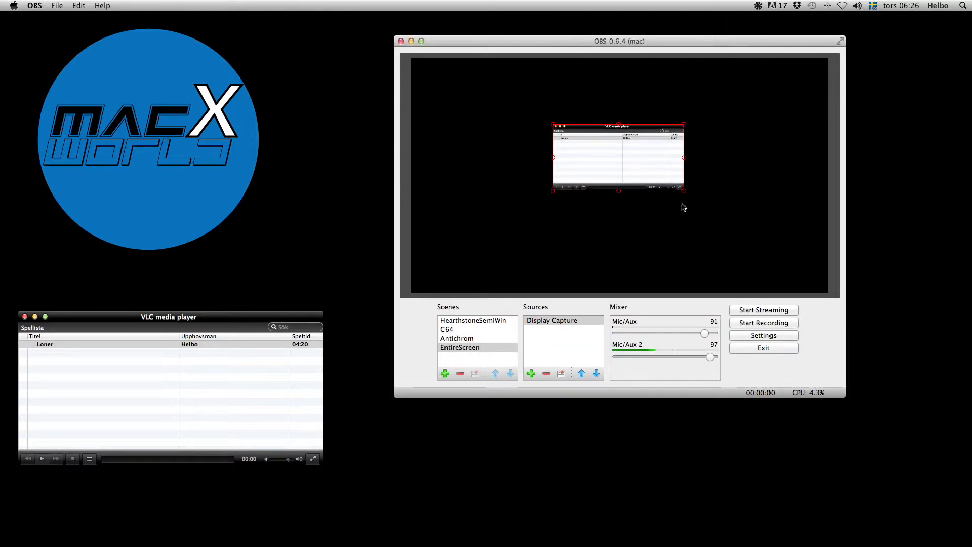
left_click_drag(685, 192, 807, 254)
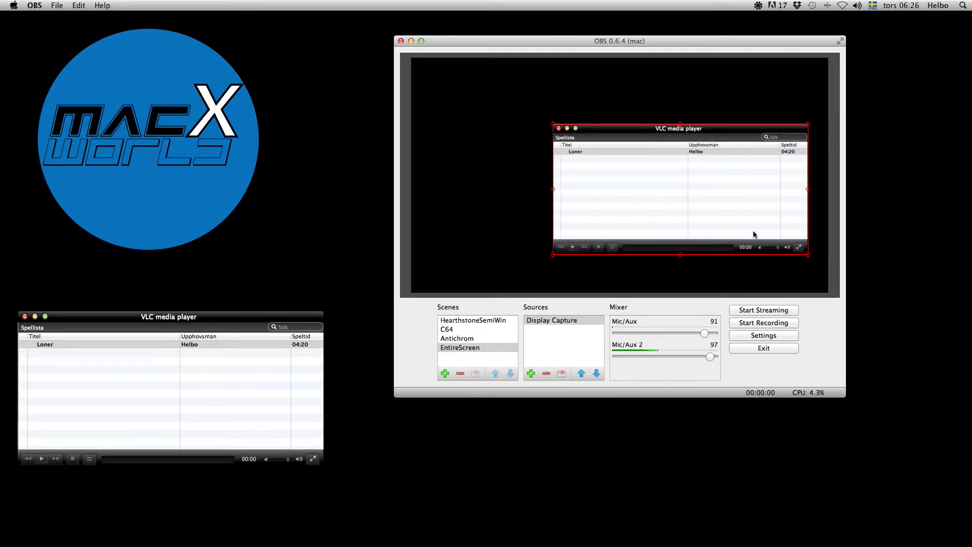
left_click_drag(752, 233, 686, 204)
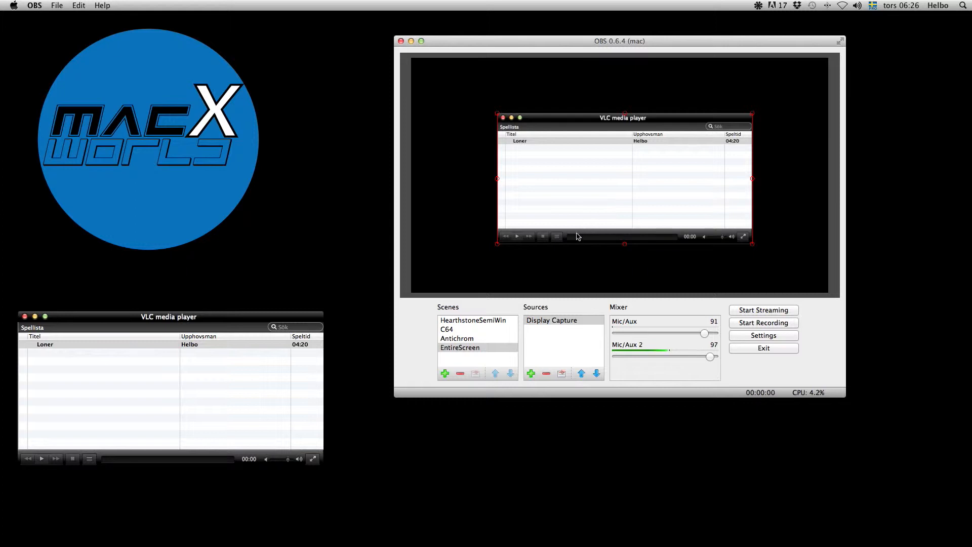
Step: Add a new Image source with the default name, using Alien_Isolation_Giger_01.jpg from the Pictures folder, and close its properties
left_click(531, 373)
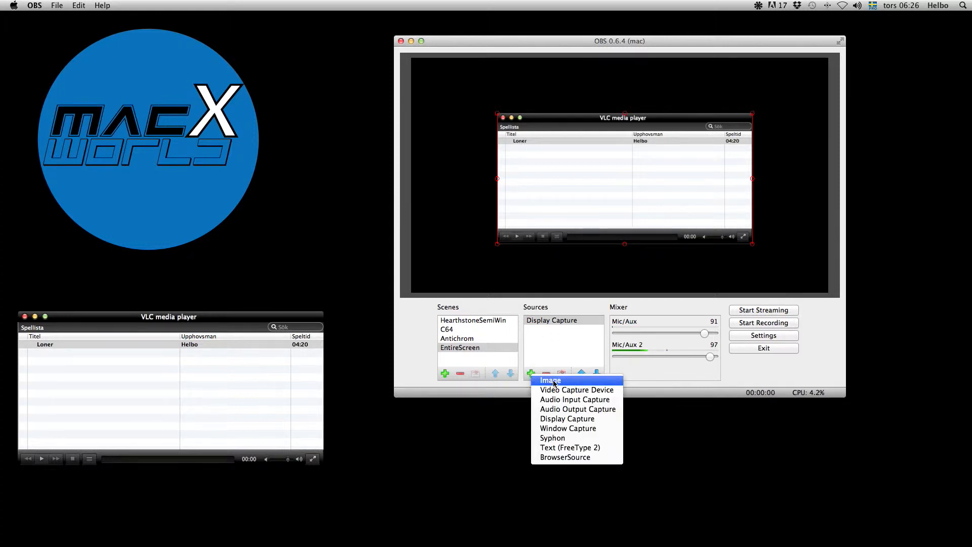
left_click(554, 384)
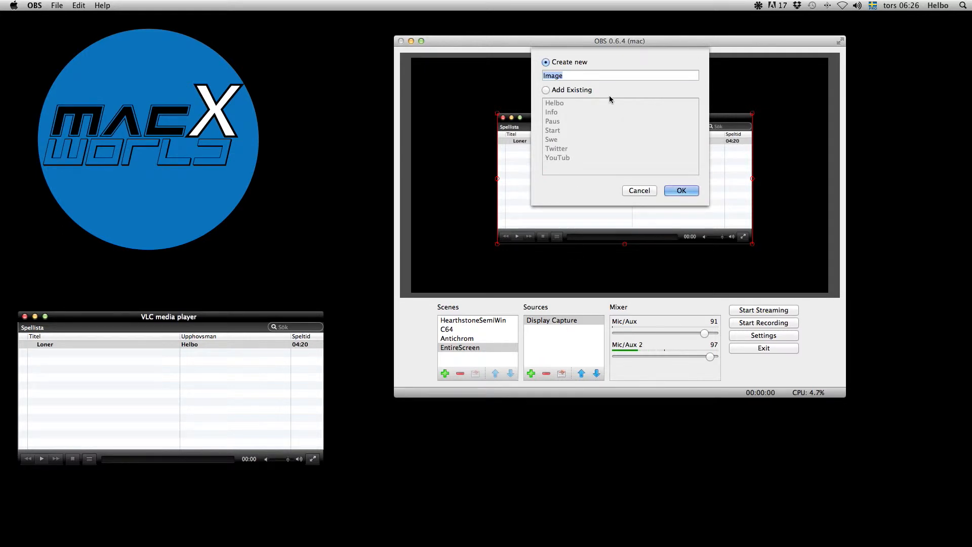
left_click(680, 192)
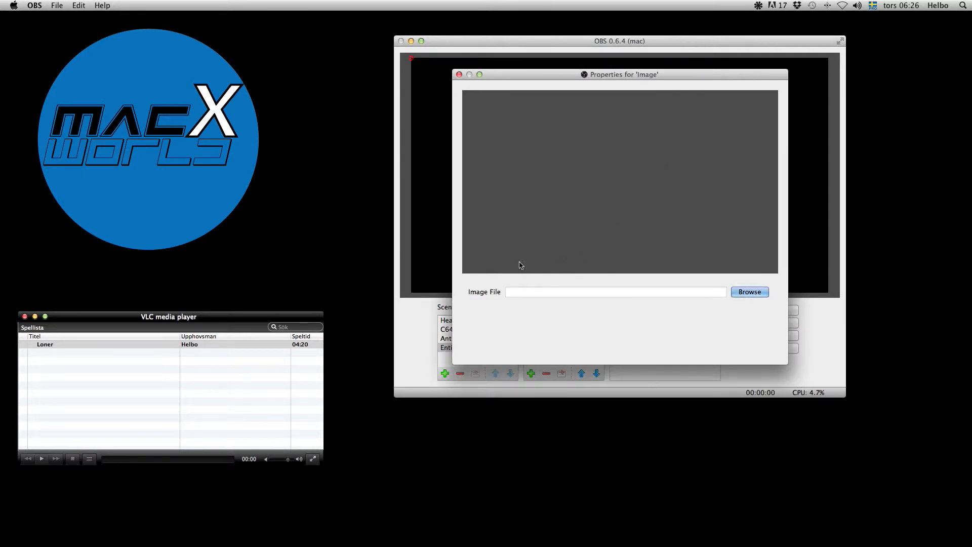
left_click(748, 293)
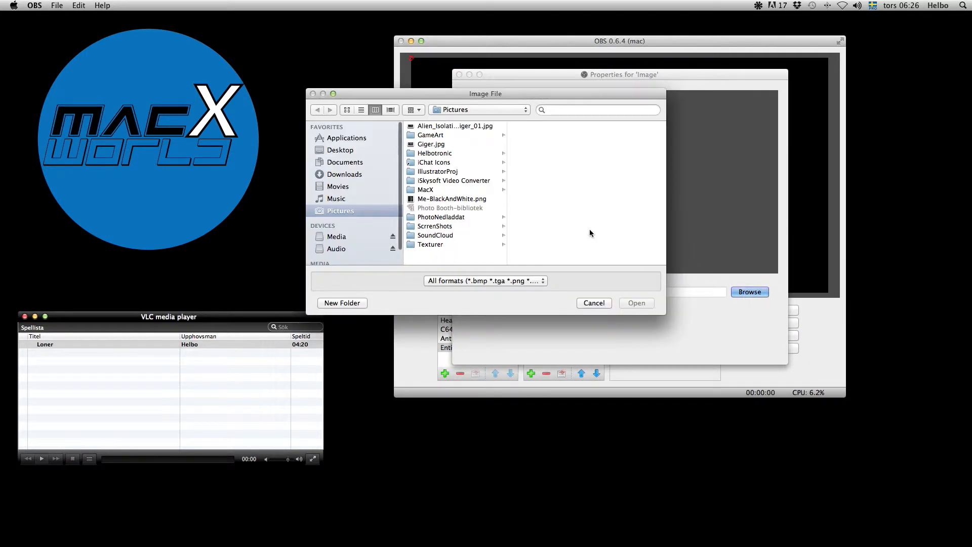
left_click(436, 126)
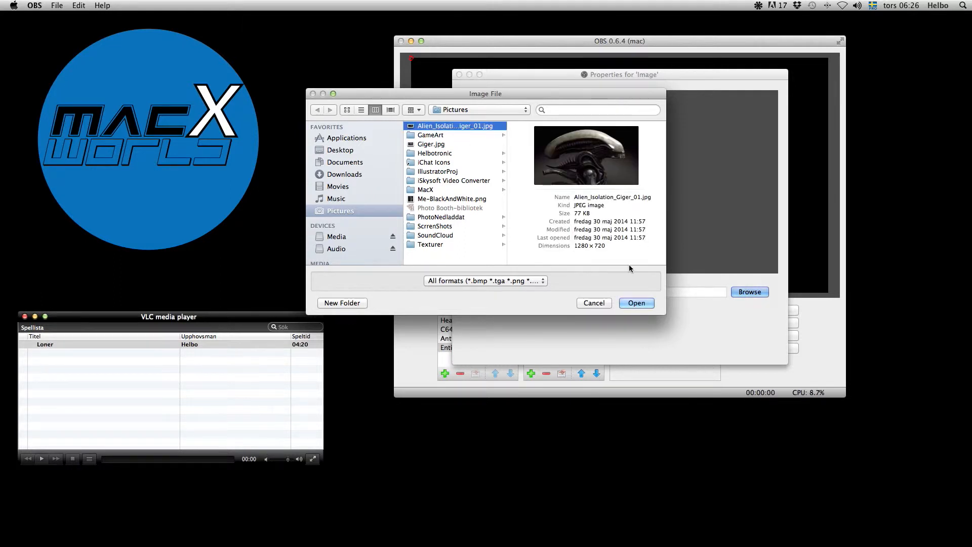
left_click(637, 302)
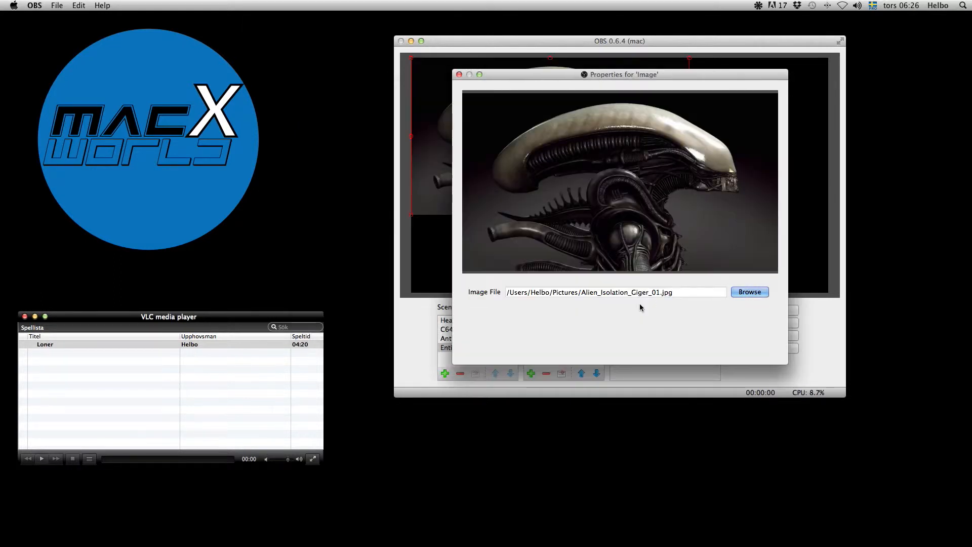
left_click(459, 75)
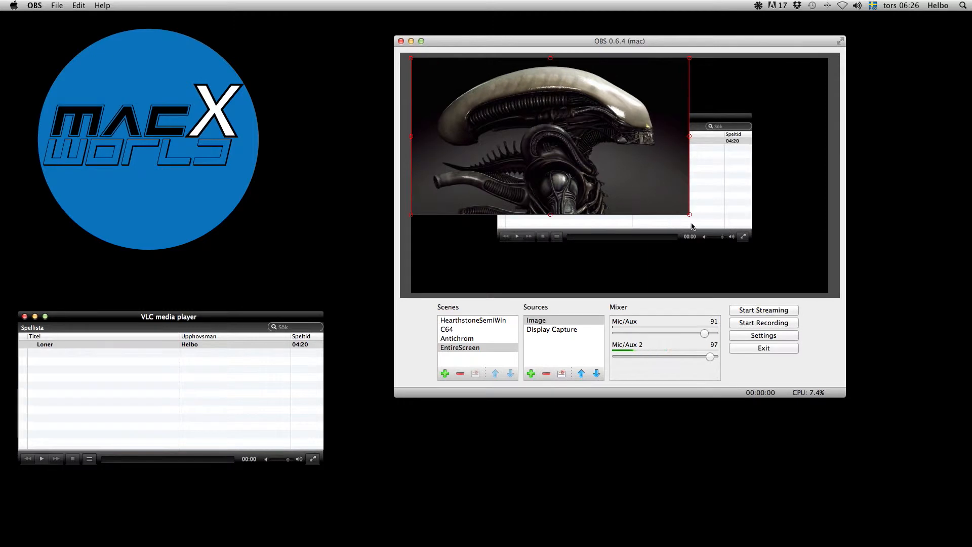
Step: Shrink the alien image to about one sixth of the canvas width and place it near the canvas's upper-left corner
left_click_drag(690, 216, 499, 82)
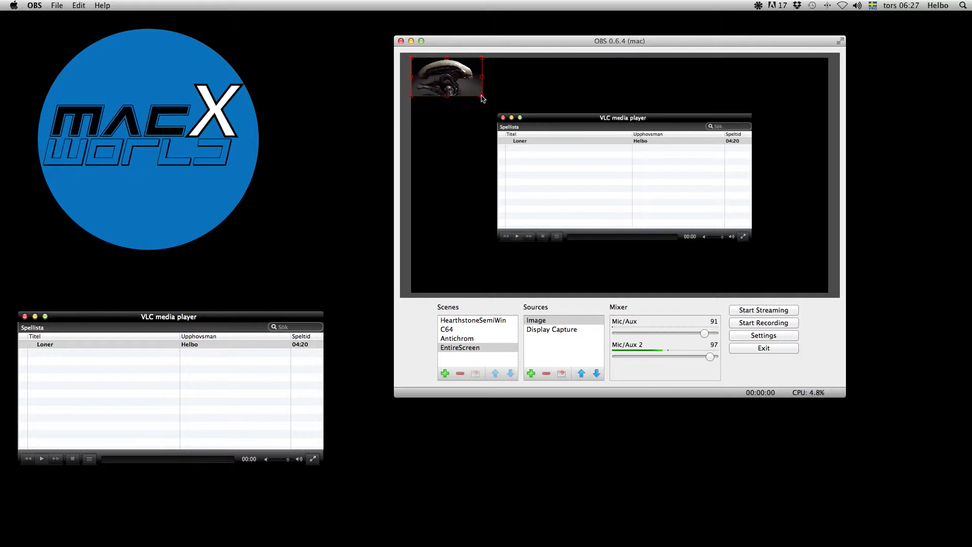
left_click_drag(474, 96, 504, 86)
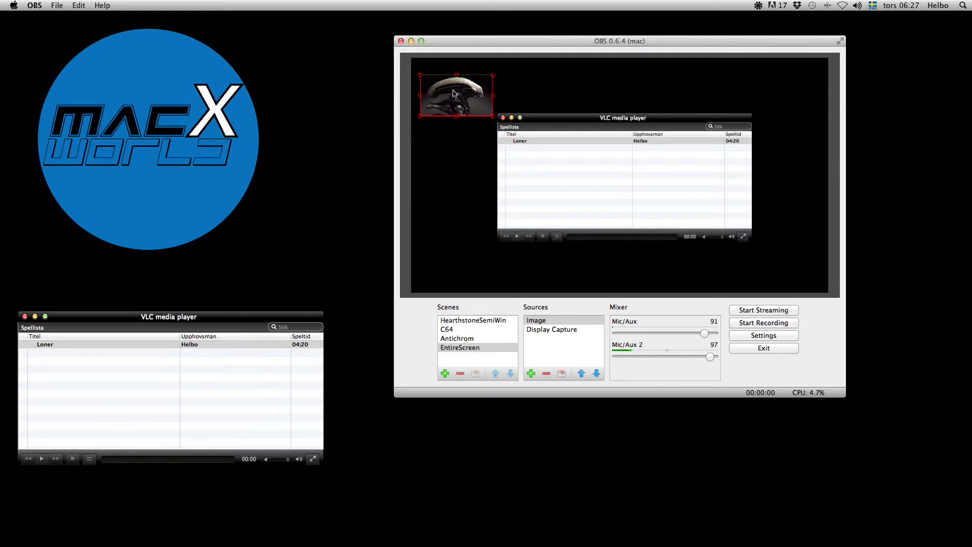
left_click_drag(453, 94, 444, 93)
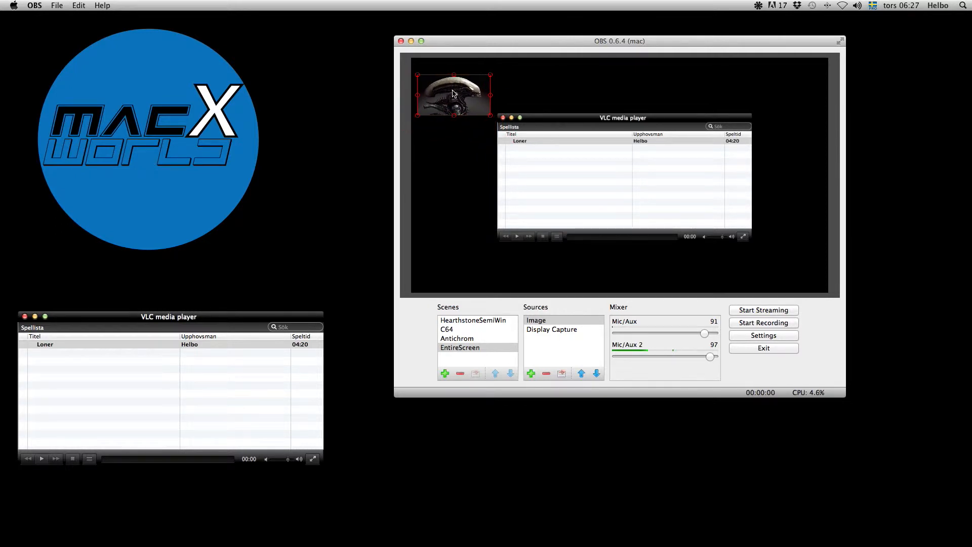
mouse_move(453, 93)
left_mouse_down()
mouse_move(435, 93)
mouse_move(443, 76)
mouse_move(457, 82)
left_mouse_up()
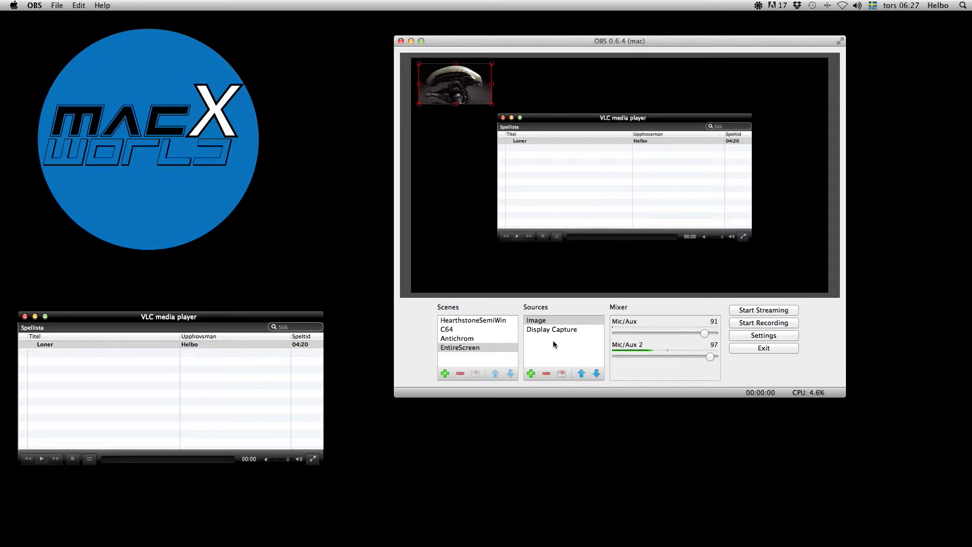
Step: Add a new Text (FreeType 2) source with the default name
left_click(531, 374)
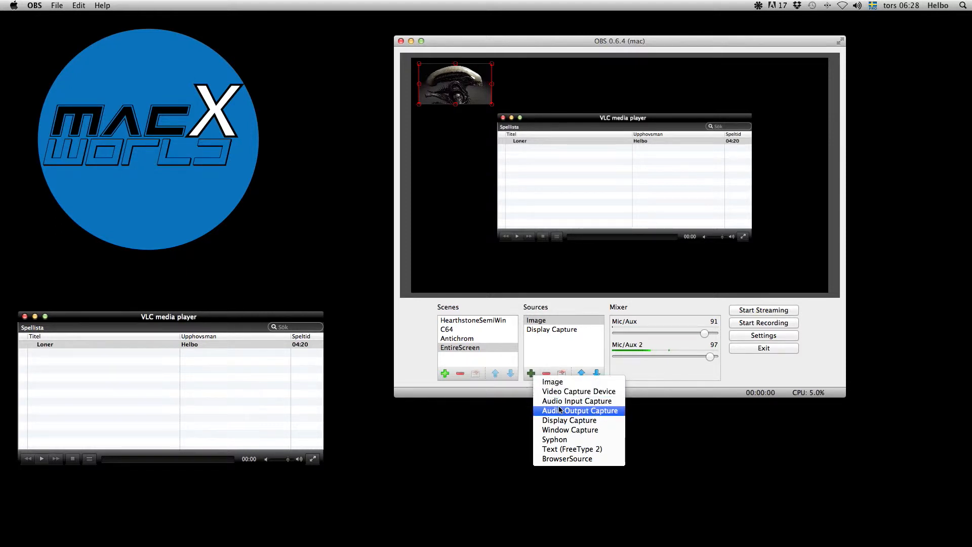
left_click(567, 449)
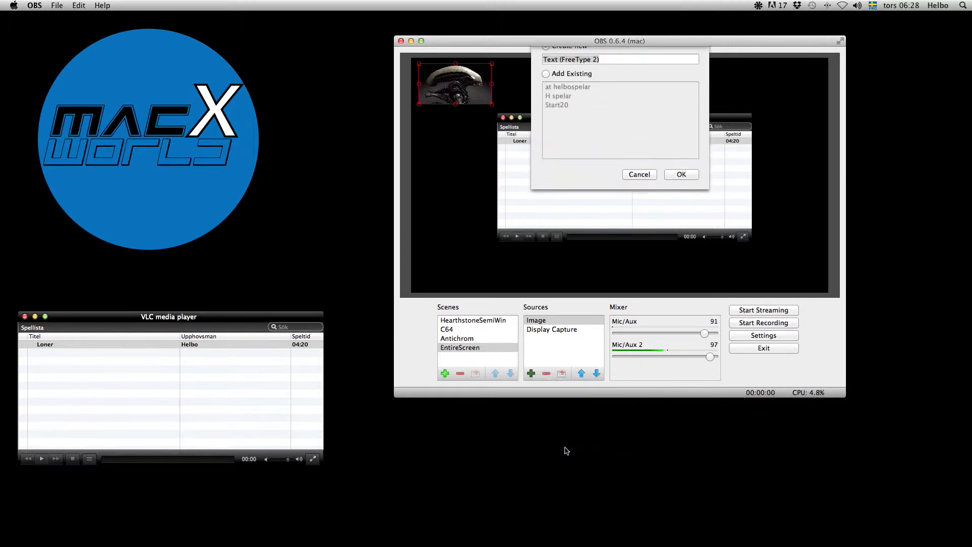
left_click(681, 190)
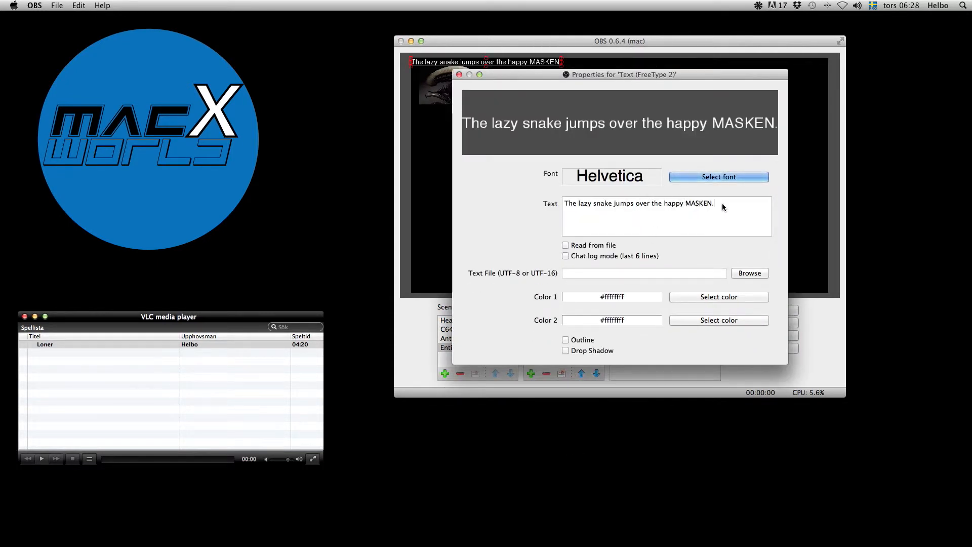
Step: Move the text source's properties window clear of the preview and replace the sample sentence with "jshdfkjhskdfhk"
left_click_drag(722, 203, 564, 204)
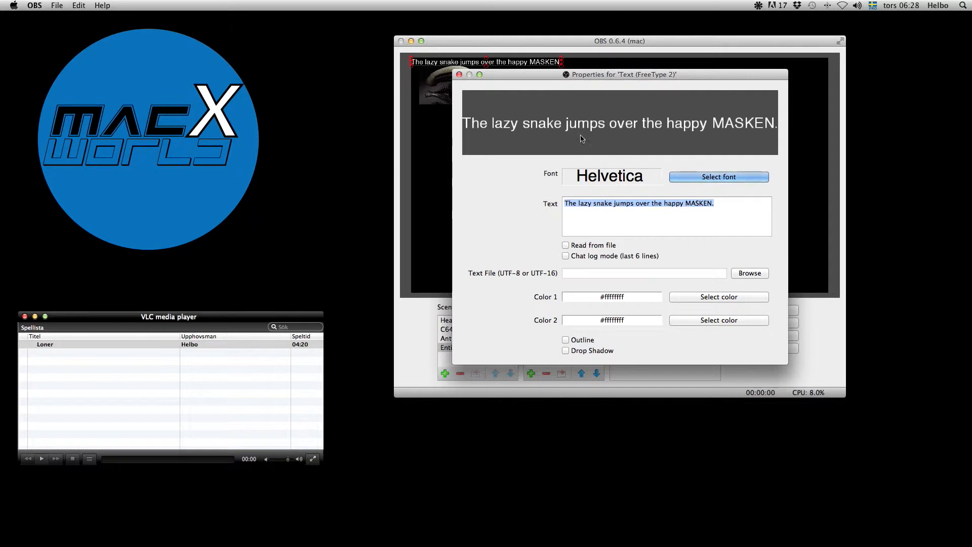
left_click_drag(548, 75, 149, 108)
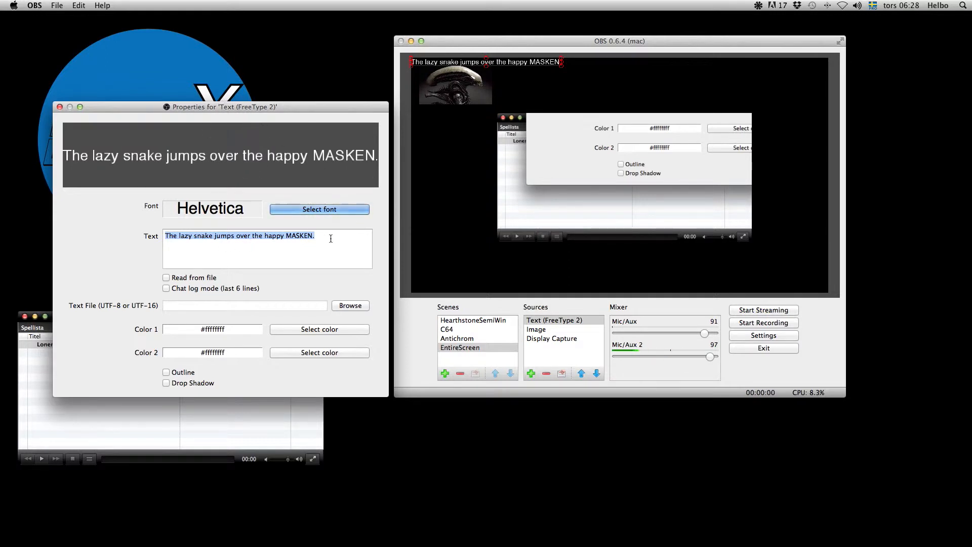
type("jshdfkjhskdfhk")
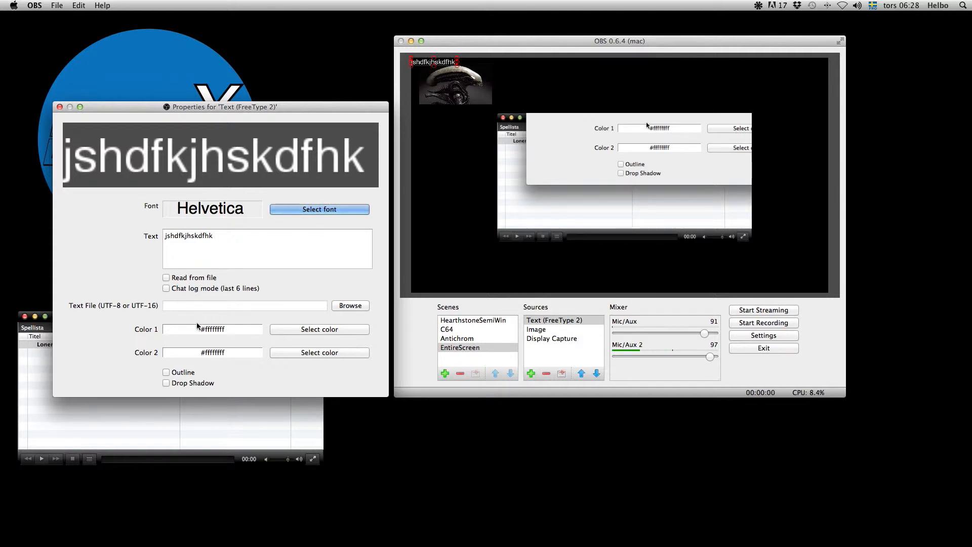
Step: Set the source's text to "Test text!" and close the text properties
key("super+a")
type("Te")
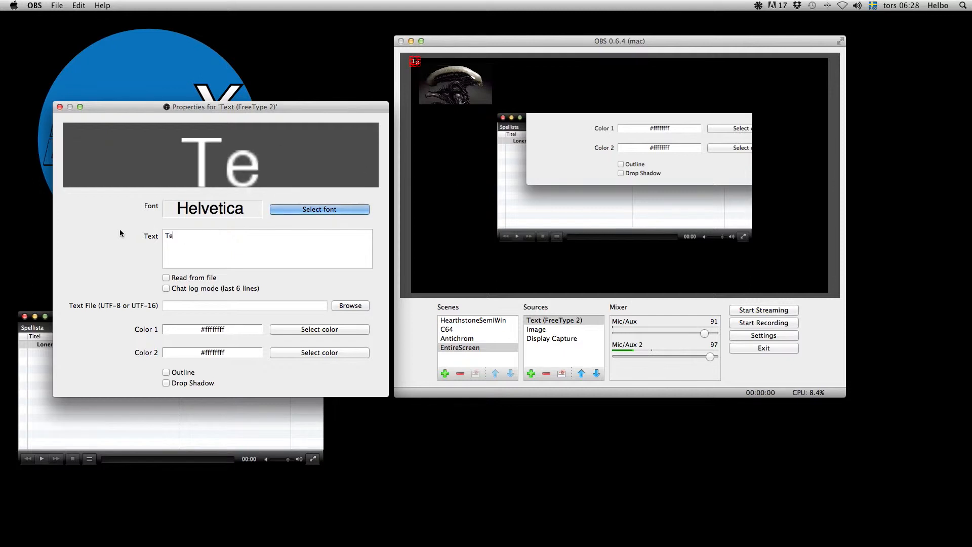
type("st tez")
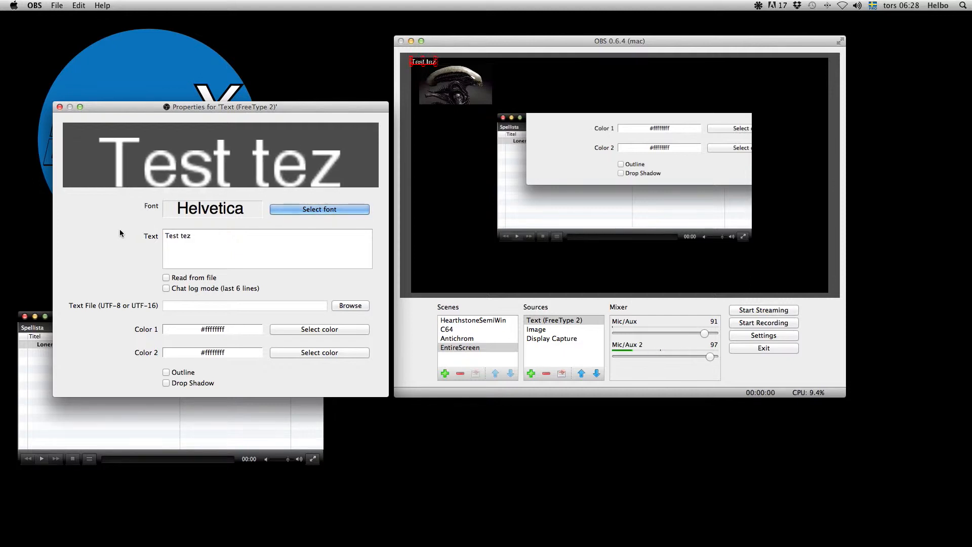
key("BackSpace")
type("xt!")
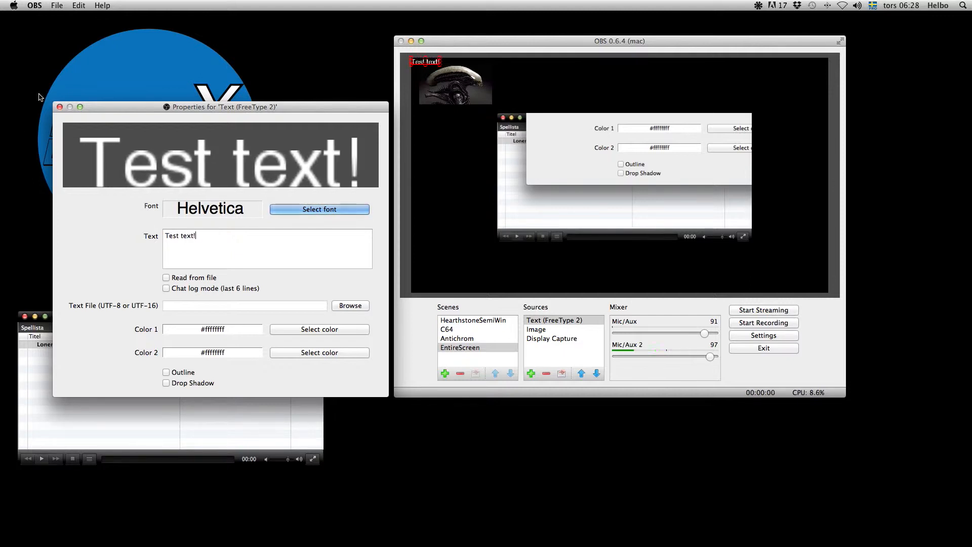
left_click(59, 107)
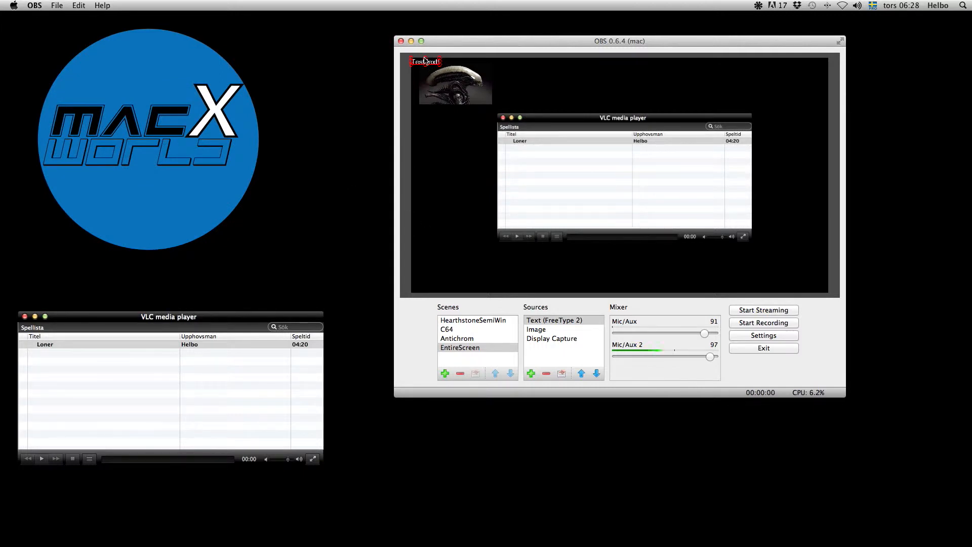
Step: Enlarge the "Test text!" source to about half the canvas width and place it near the canvas's upper edge, above the VLC window
left_click_drag(433, 63, 644, 98)
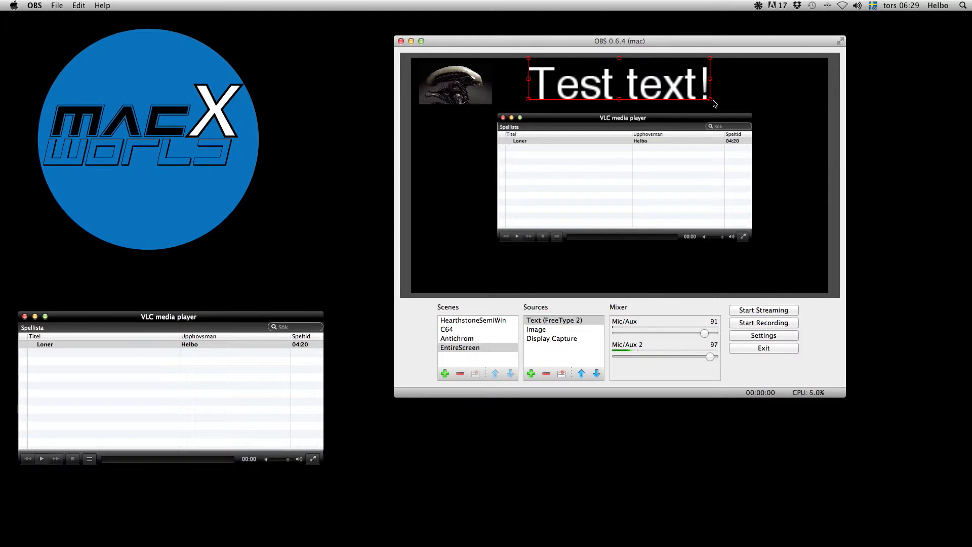
left_click_drag(711, 103, 733, 106)
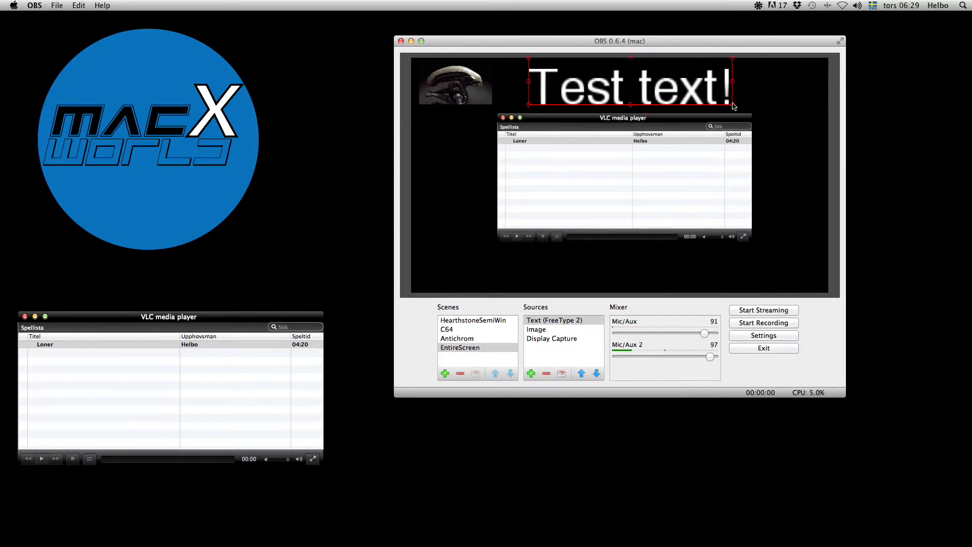
left_click_drag(638, 92, 635, 92)
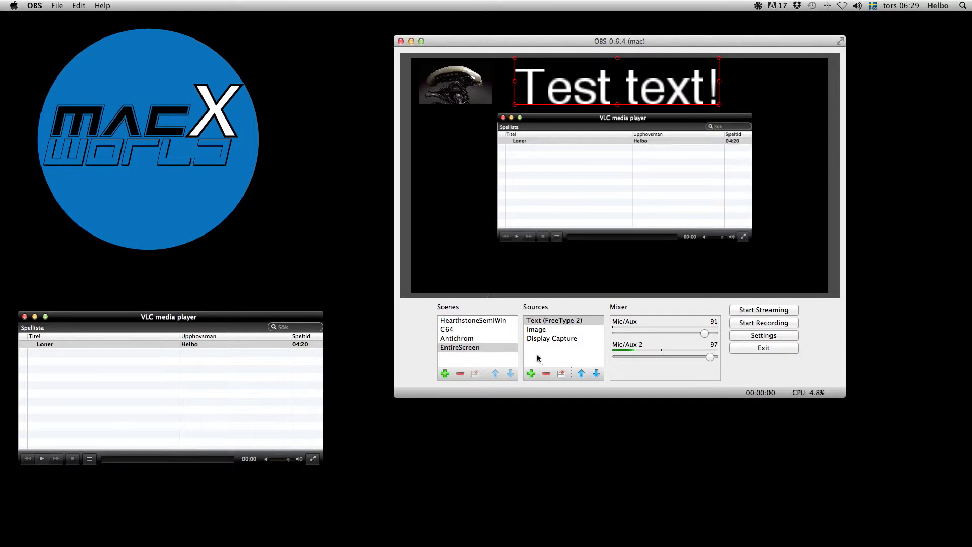
Step: Add a new BrowserSource with the default name and URL, move its properties window clear of the preview, and close it
left_click(531, 374)
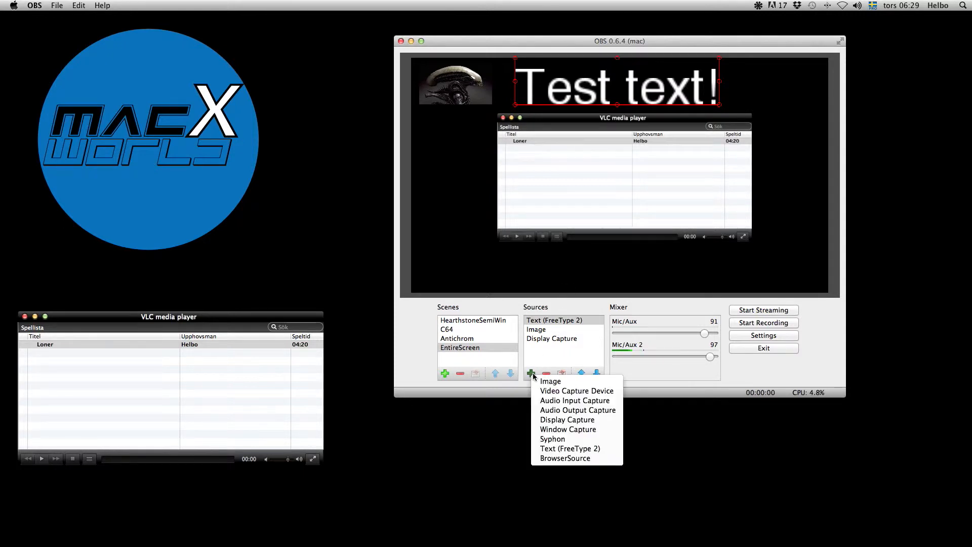
left_click(569, 458)
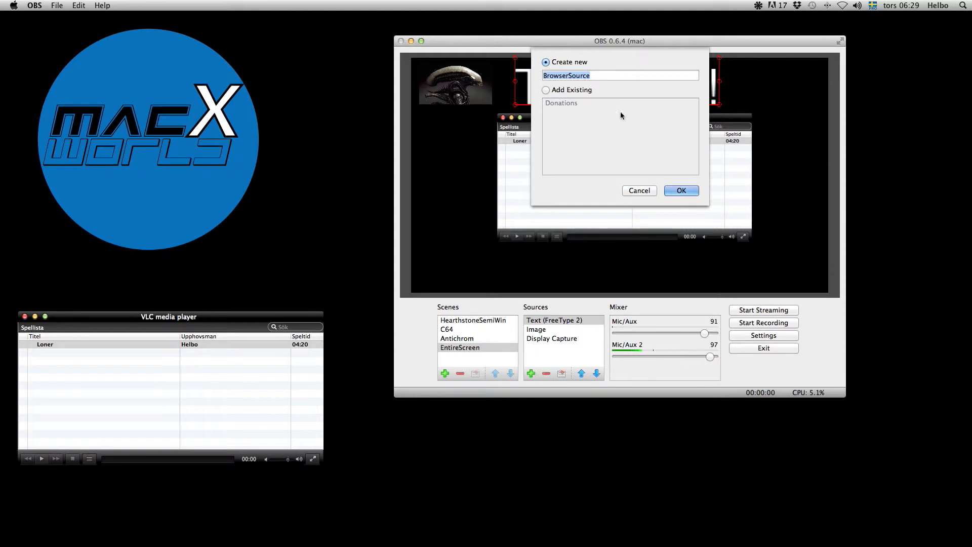
left_click(682, 191)
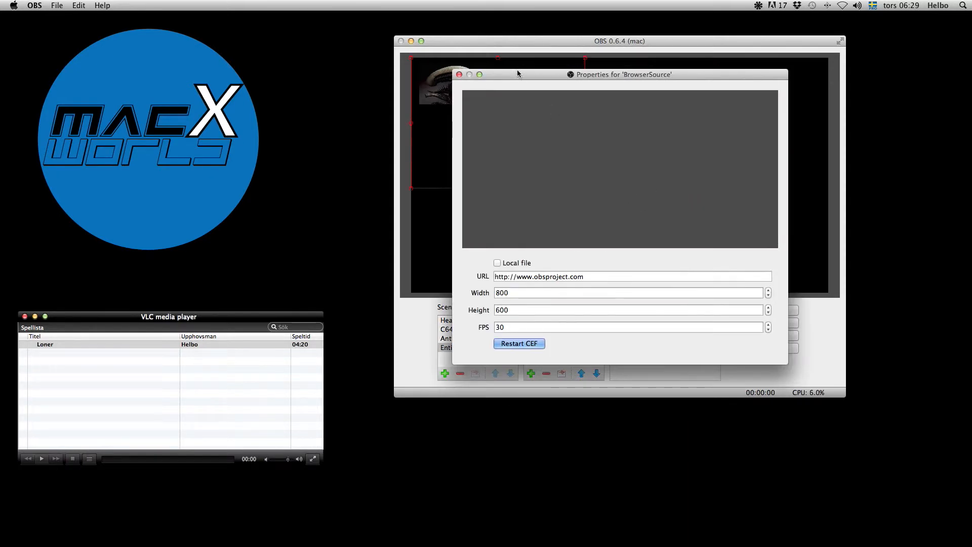
left_click_drag(526, 68, 133, 71)
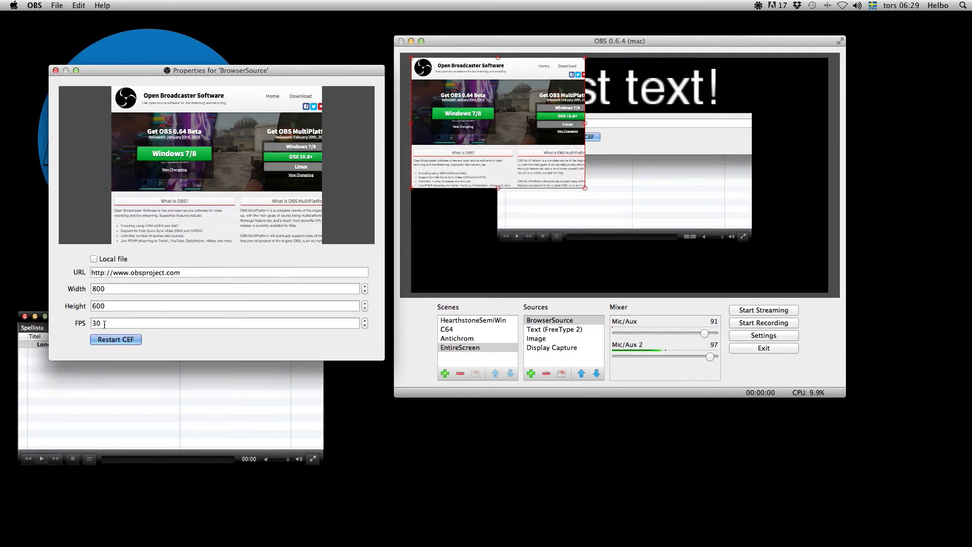
left_click(56, 70)
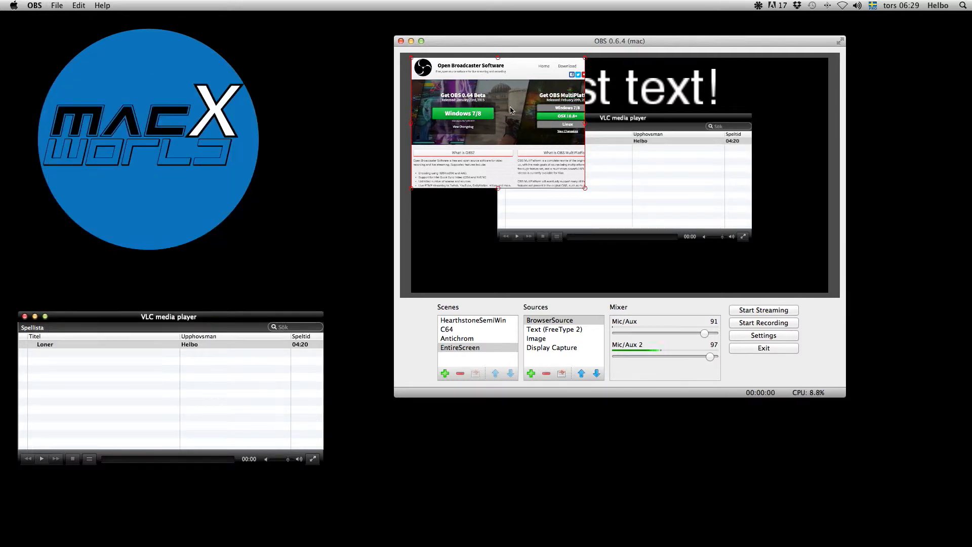
Step: Shrink the browser source to about one fifth of the canvas width and place it at the canvas's left edge, below the alien image
left_click_drag(586, 190, 494, 116)
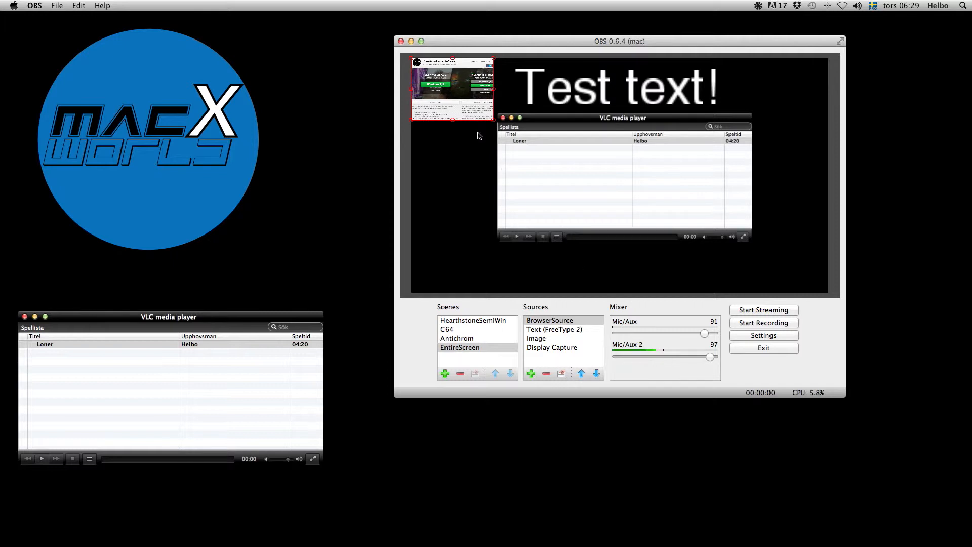
left_click_drag(453, 81, 458, 186)
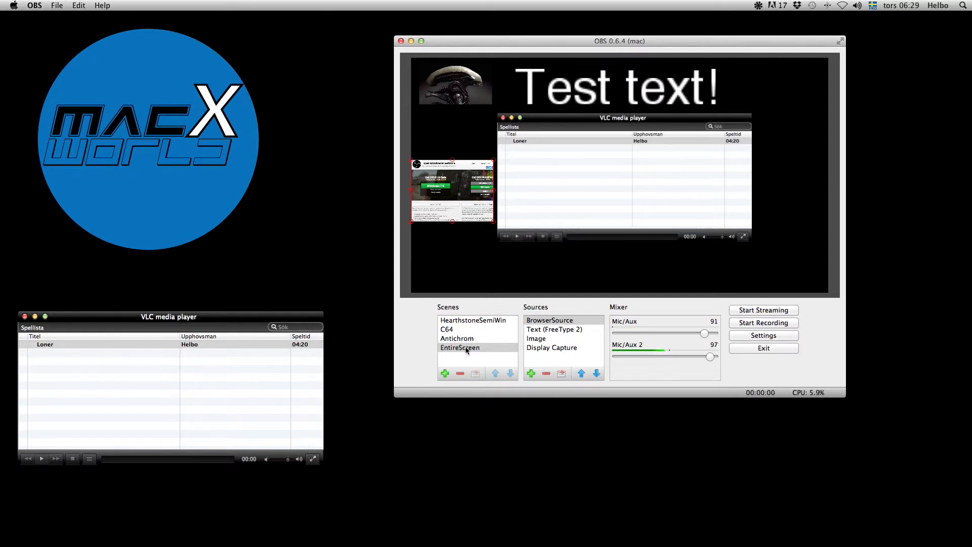
left_click(564, 349)
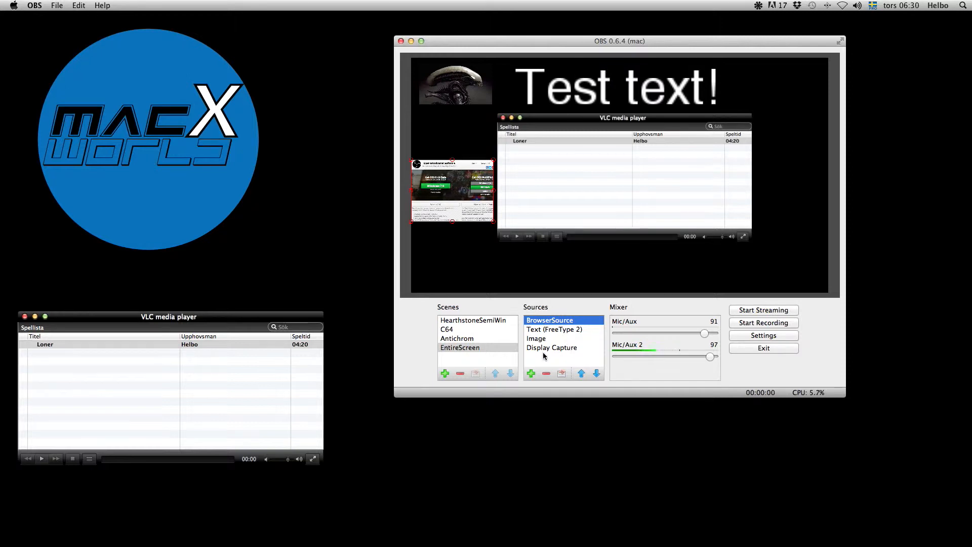
left_click(530, 373)
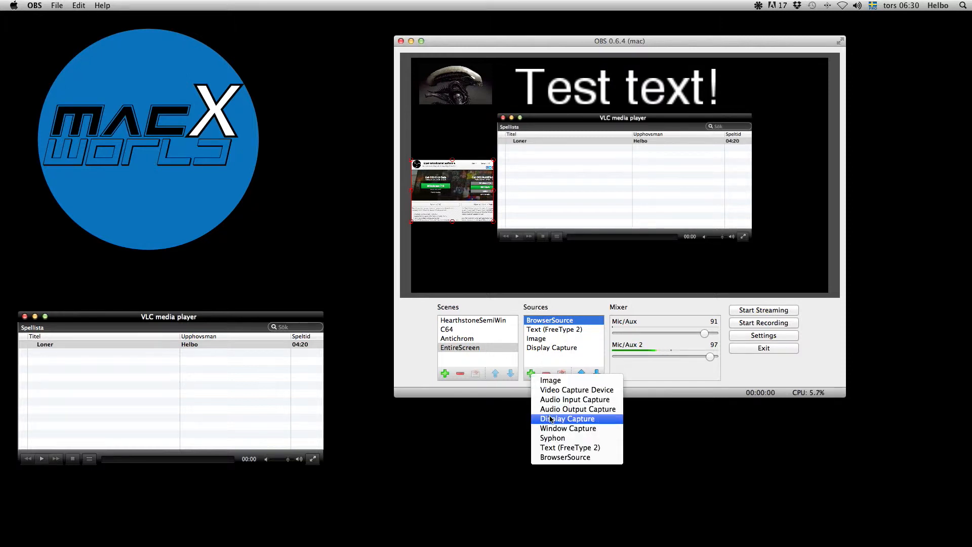
left_click(533, 351)
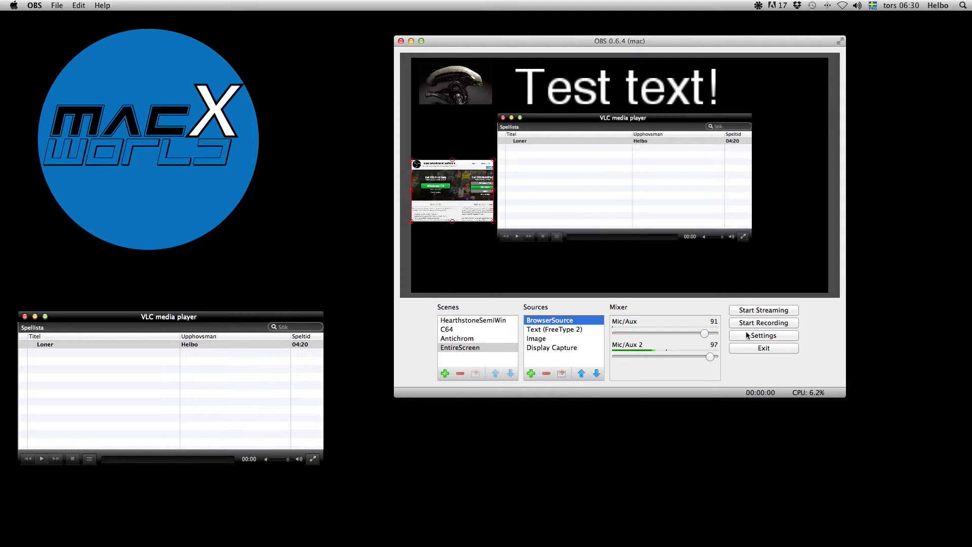
Step: Open the Audio settings and shift the settings window aside briefly to compare them with the scene's sources
left_click(764, 335)
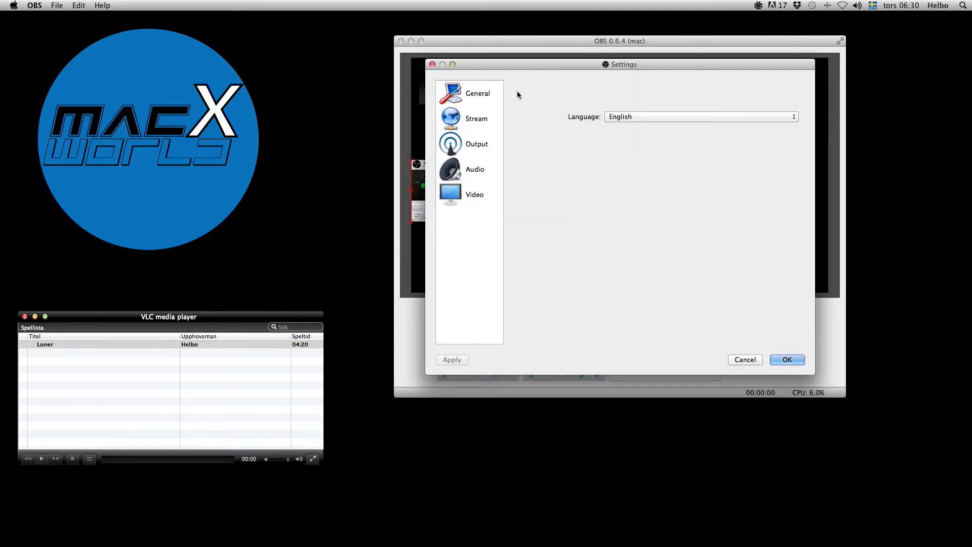
left_click(474, 169)
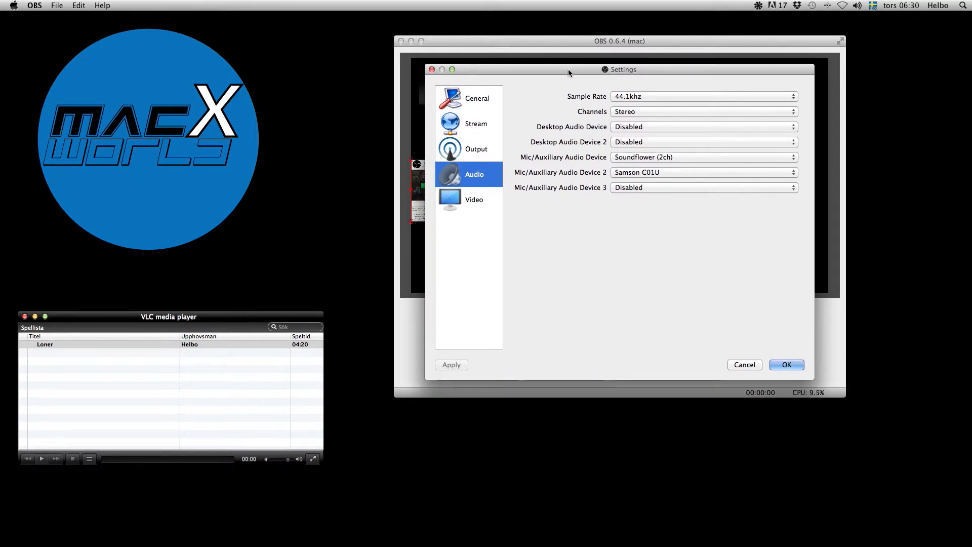
left_click_drag(569, 64, 709, 64)
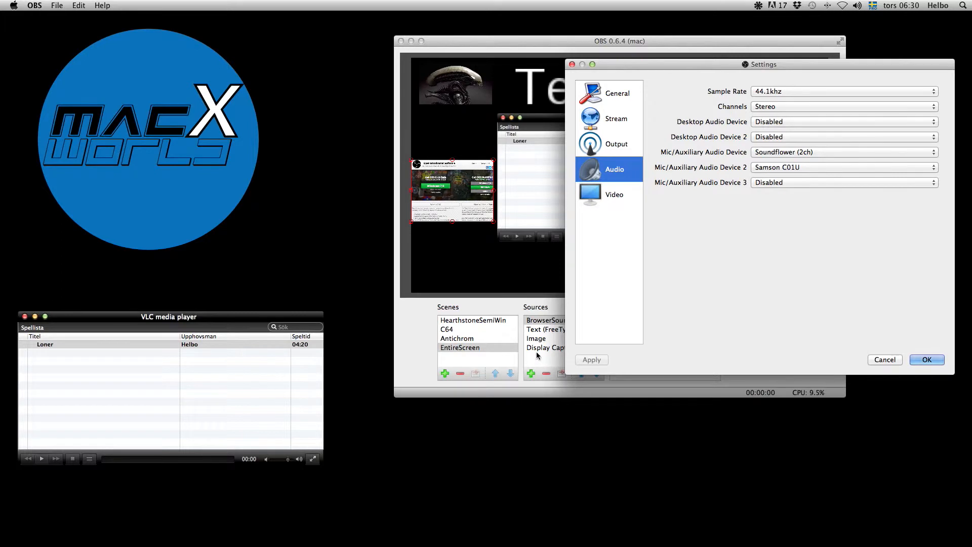
left_click_drag(679, 63, 554, 72)
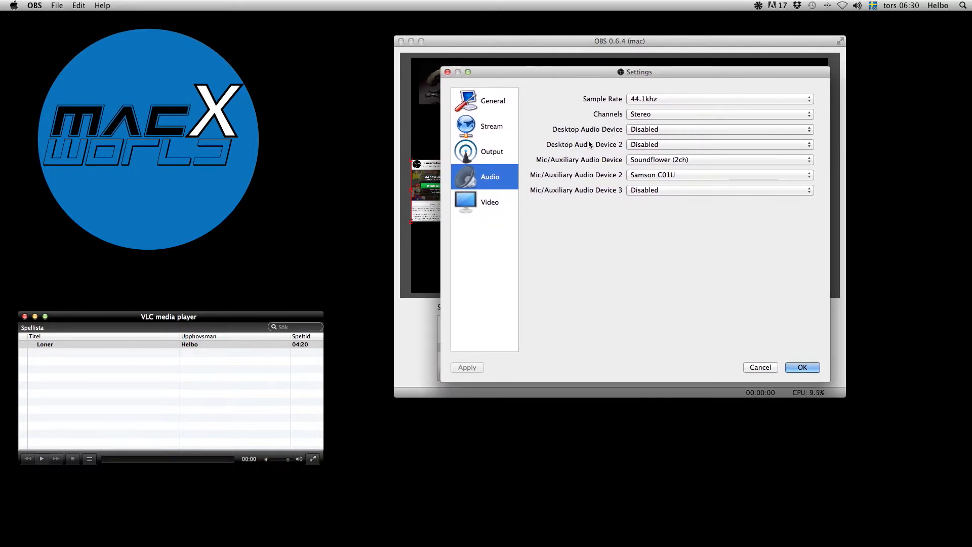
Step: Examine the devices offered for Desktop Audio Device and Mic/Auxiliary Audio Device 3 without selecting any
left_click(662, 127)
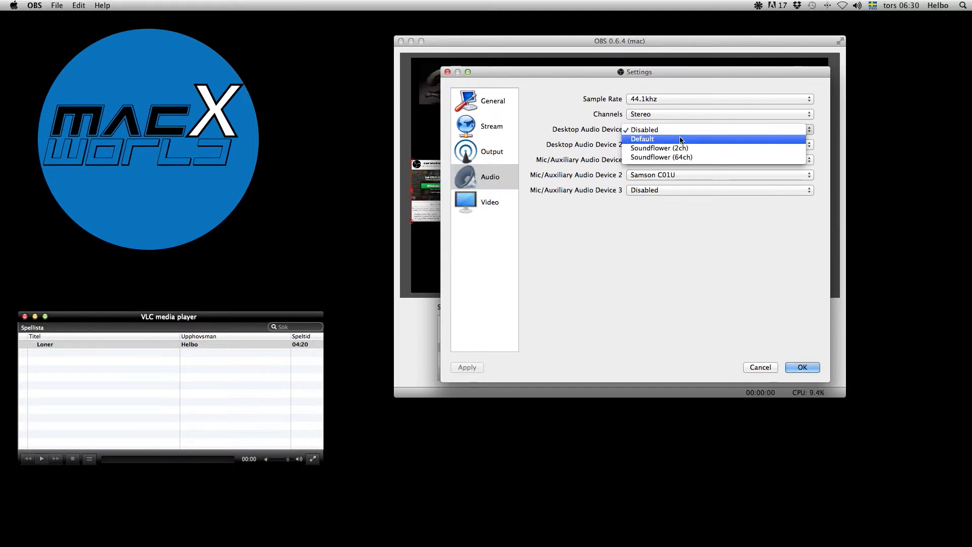
left_click(622, 131)
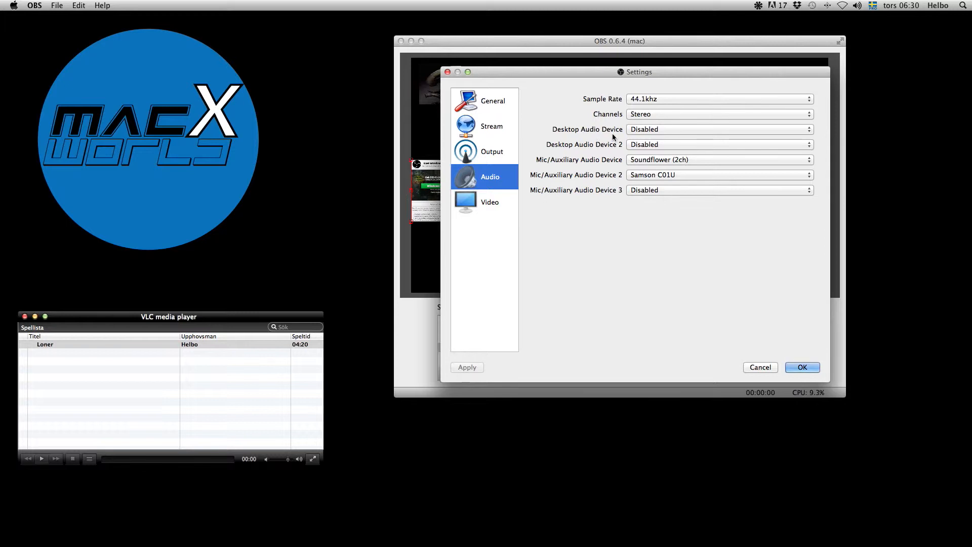
left_click(639, 130)
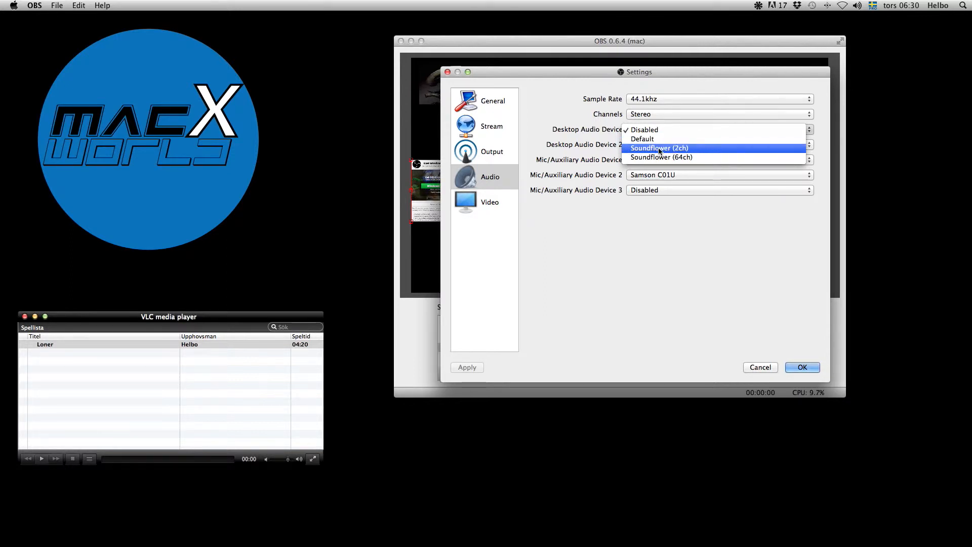
left_click(623, 149)
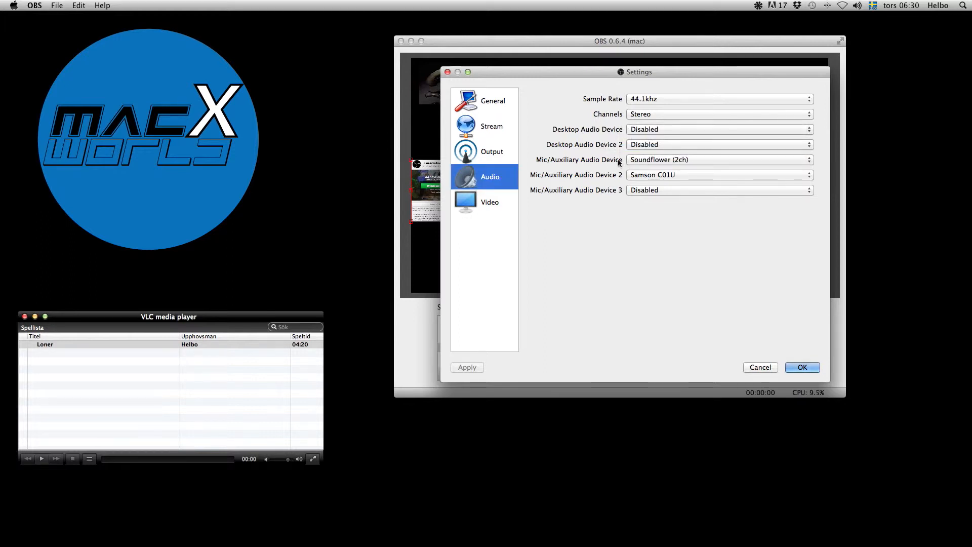
left_click(650, 190)
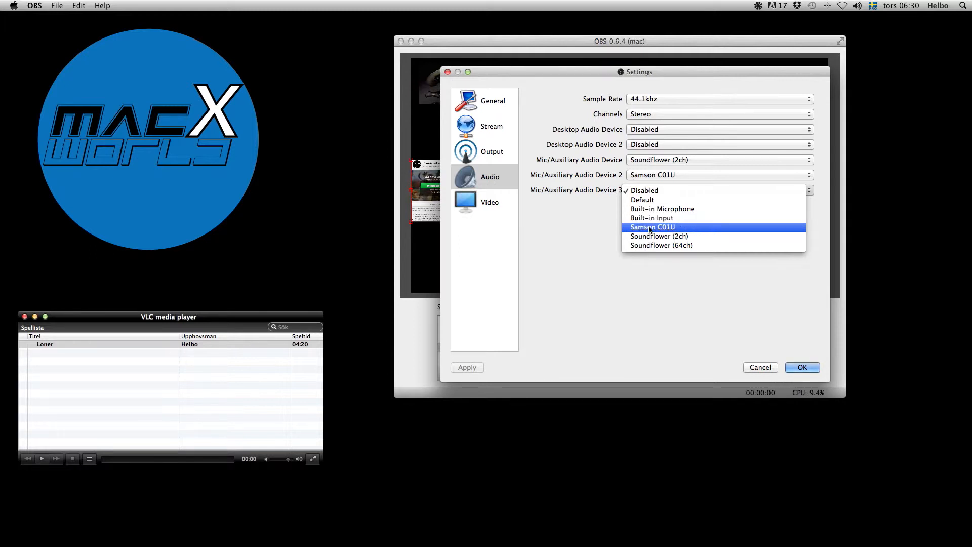
left_click(574, 218)
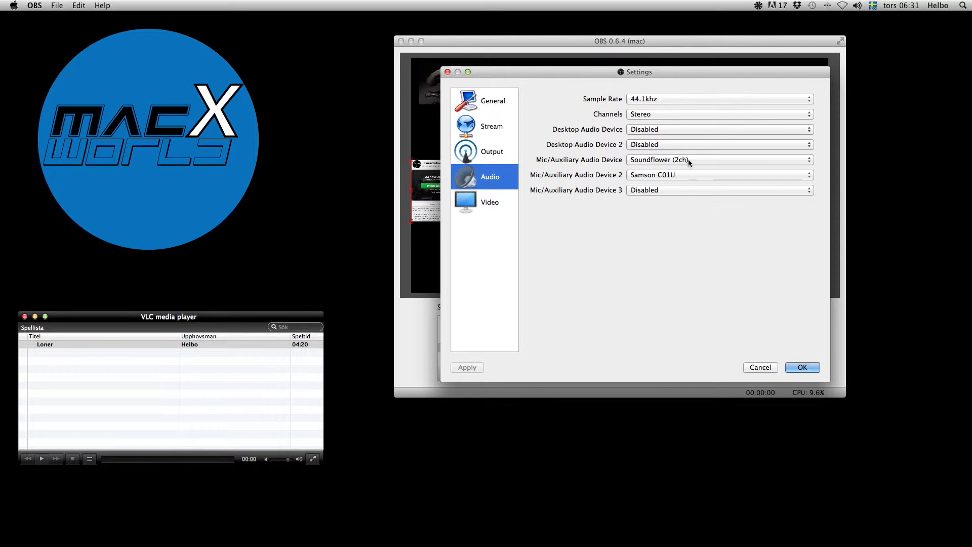
Step: Uncover the mixer and play the track "Loner" in VLC to check the Mic/Aux level, stopping playback when done
left_click_drag(596, 72, 845, 152)
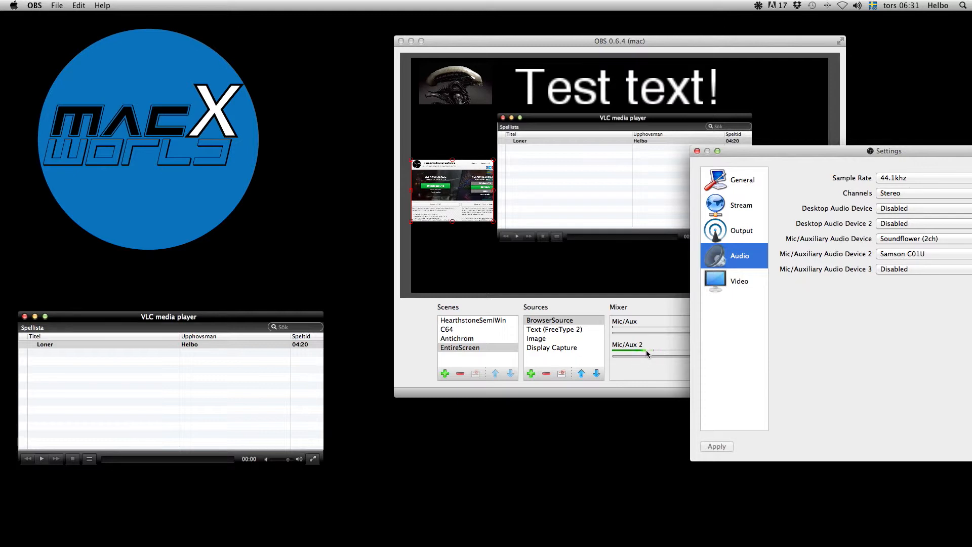
double_click(55, 348)
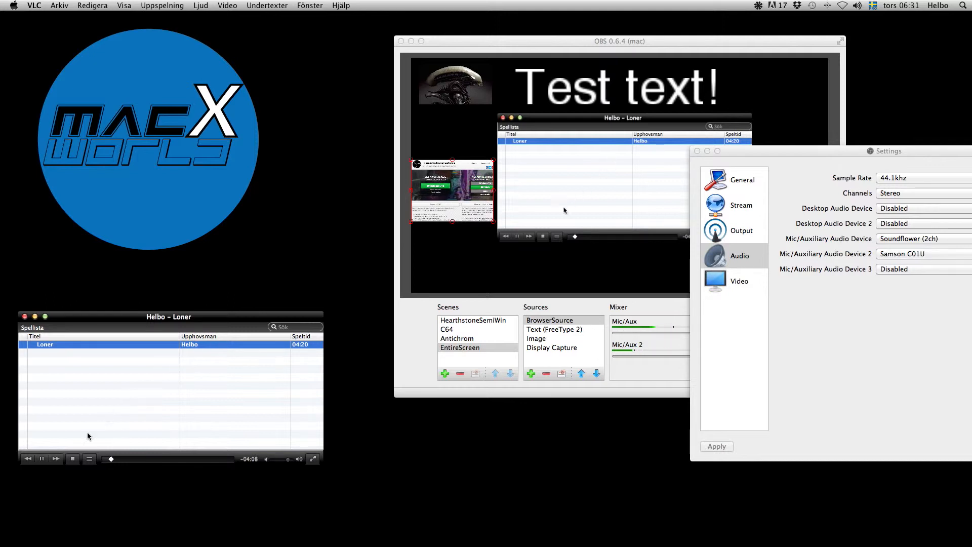
left_click(73, 458)
Step: Bring the settings window back over the OBS window and check the language option in the General settings
left_click_drag(775, 152, 529, 160)
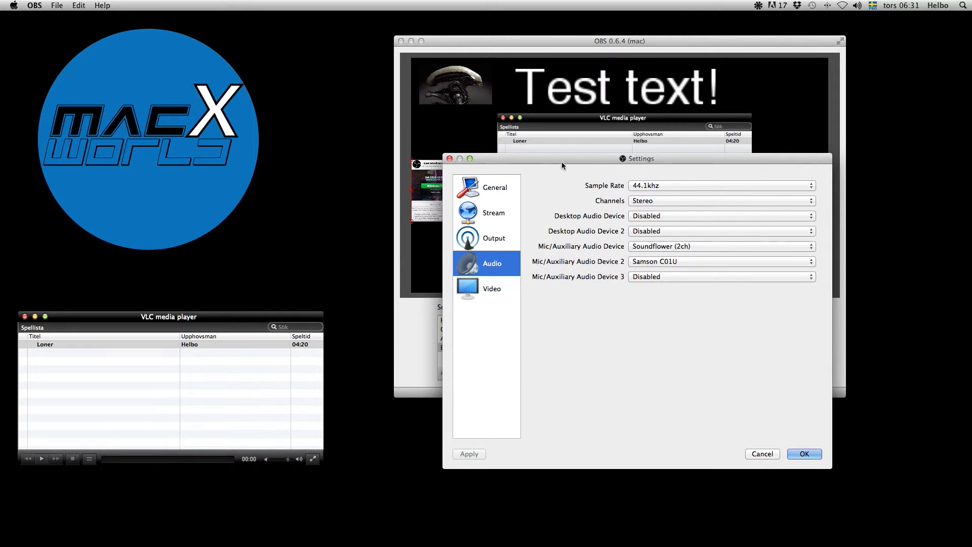
left_click_drag(561, 160, 543, 146)
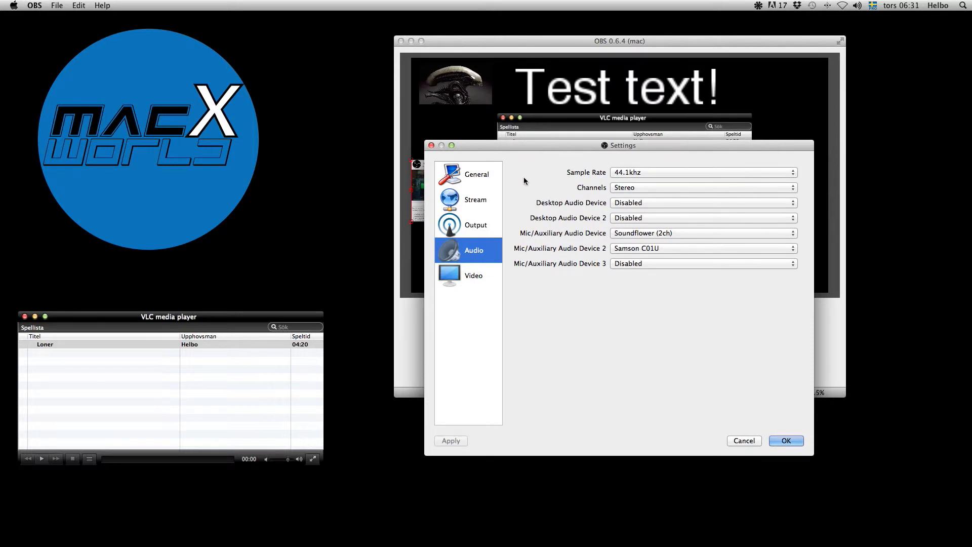
left_click(485, 175)
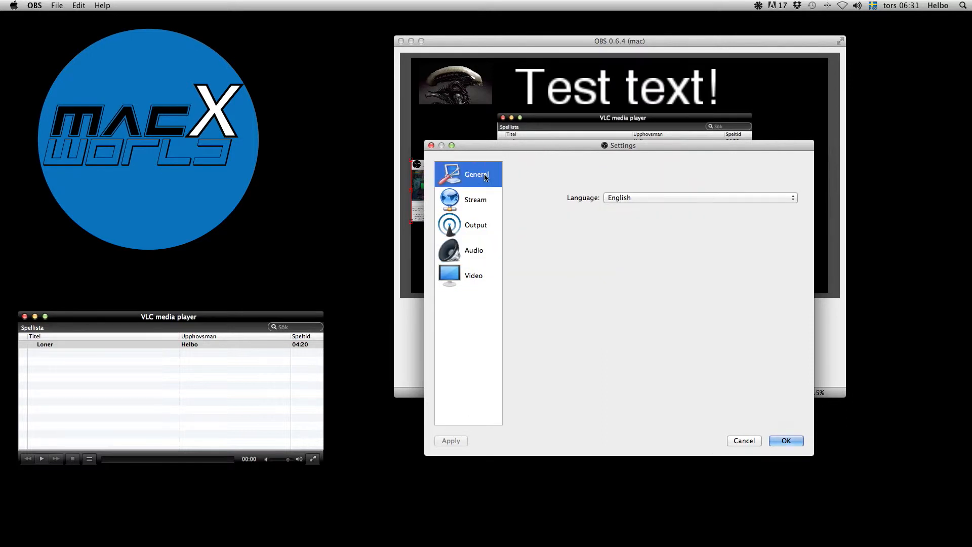
left_click(630, 197)
left_click(545, 202)
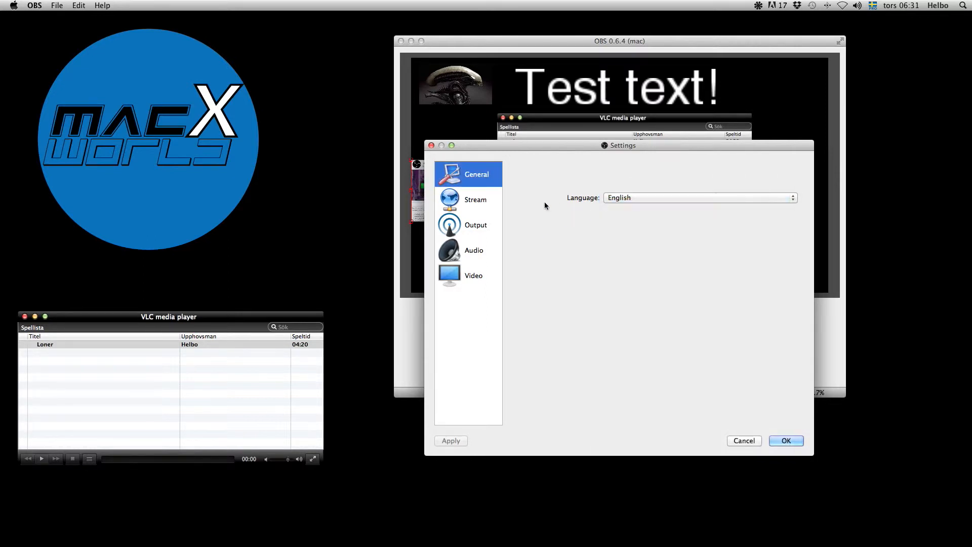
Step: Examine the available streaming services and Twitch servers in the Stream settings, keeping Twitch and EU: Stockholm, SE
left_click(480, 201)
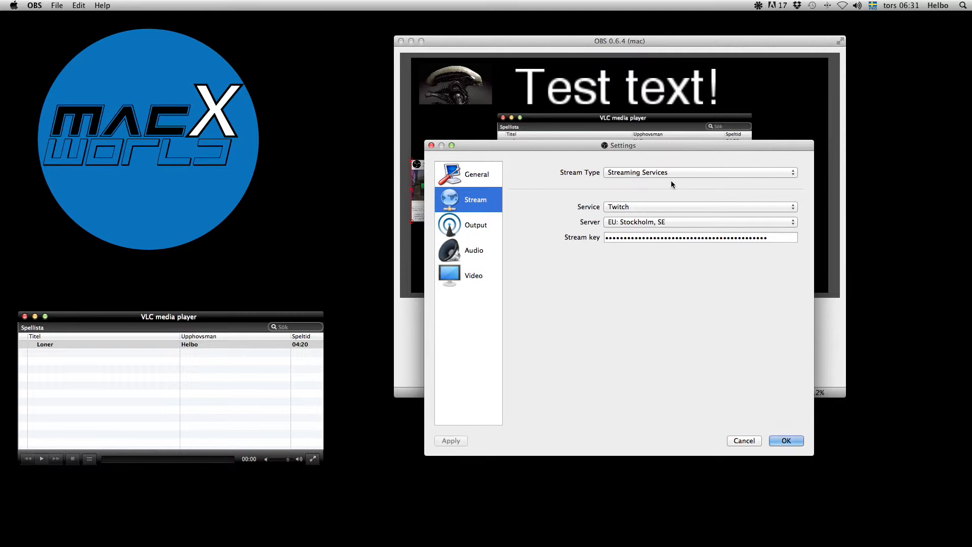
left_click(647, 209)
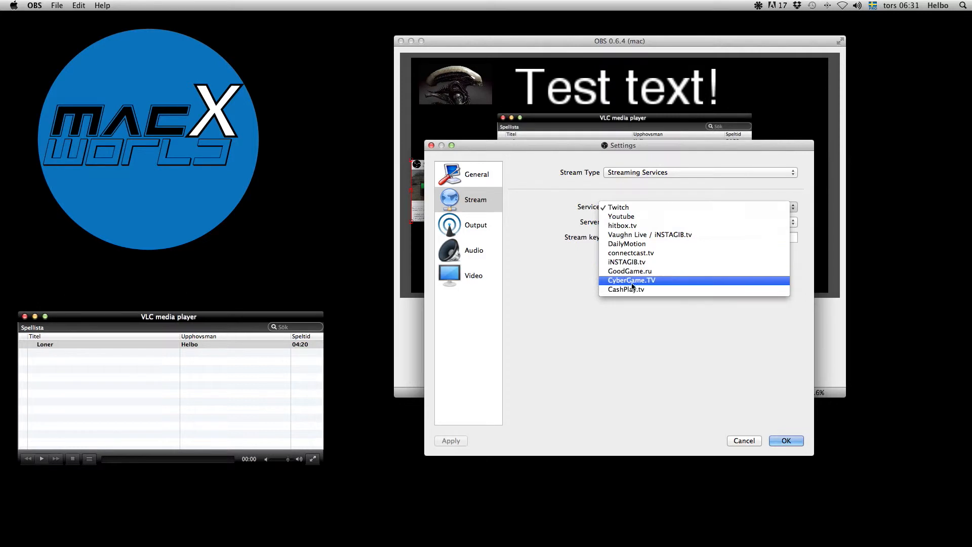
left_click(633, 195)
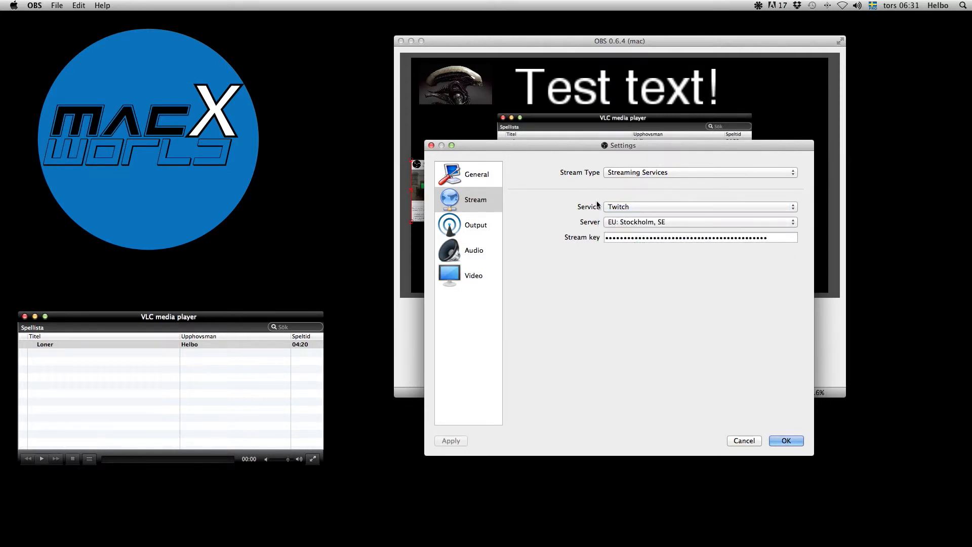
left_click(686, 222)
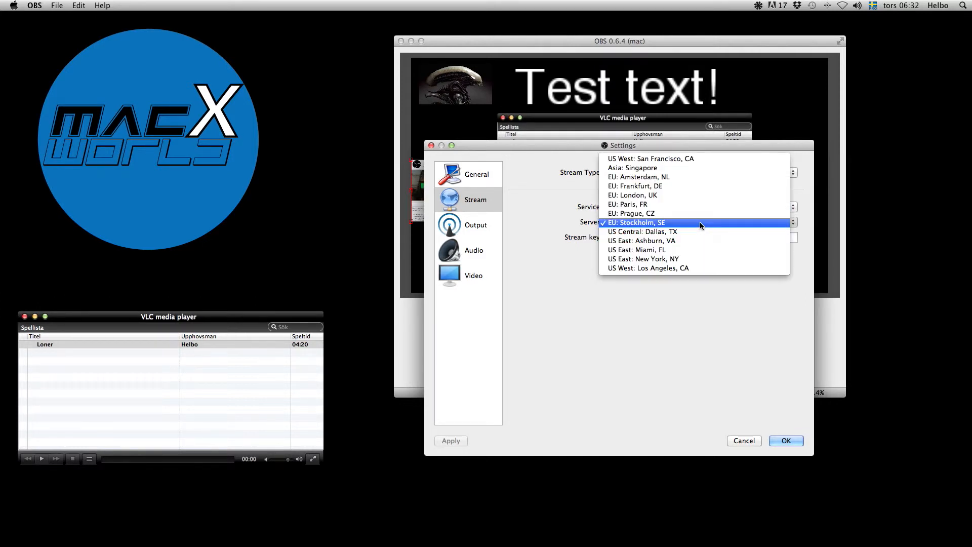
left_click(638, 225)
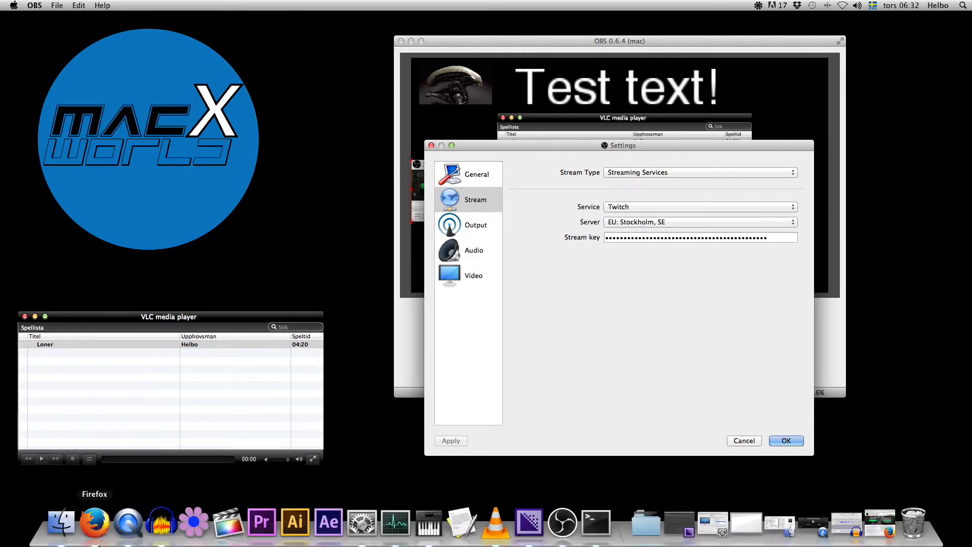
Step: Switch to Firefox and open the stream key page (Uppspelningsnyckel) of the Twitch dashboard without revealing the key
left_click(98, 522)
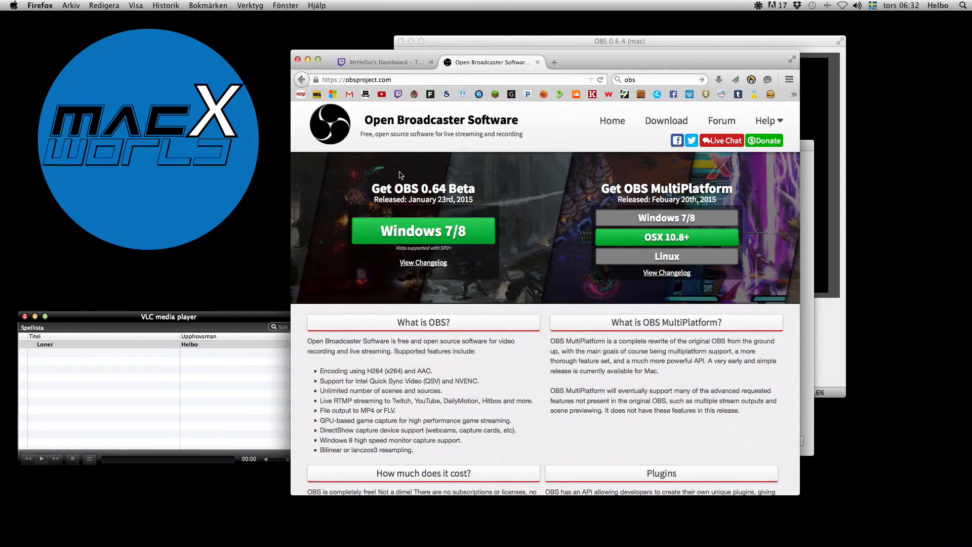
left_click(385, 62)
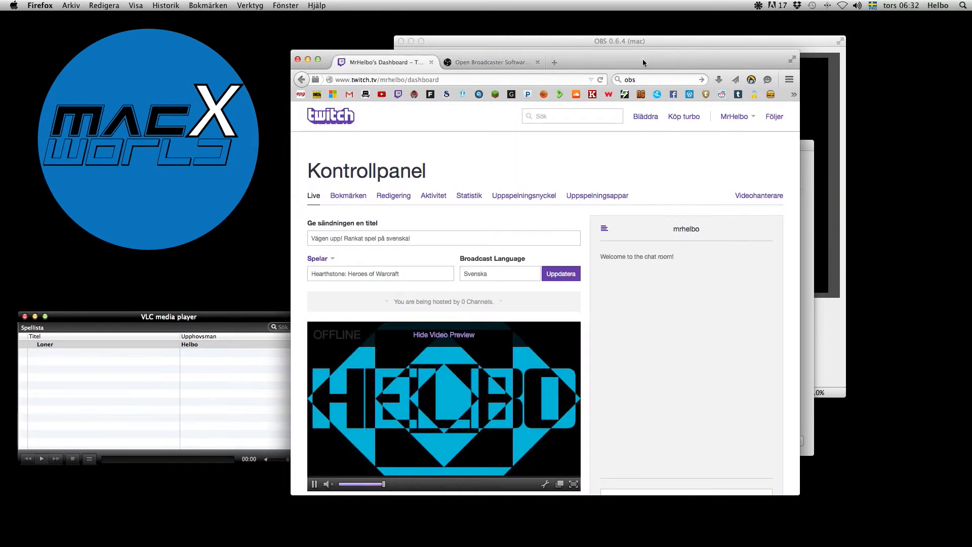
left_click_drag(642, 59, 600, 58)
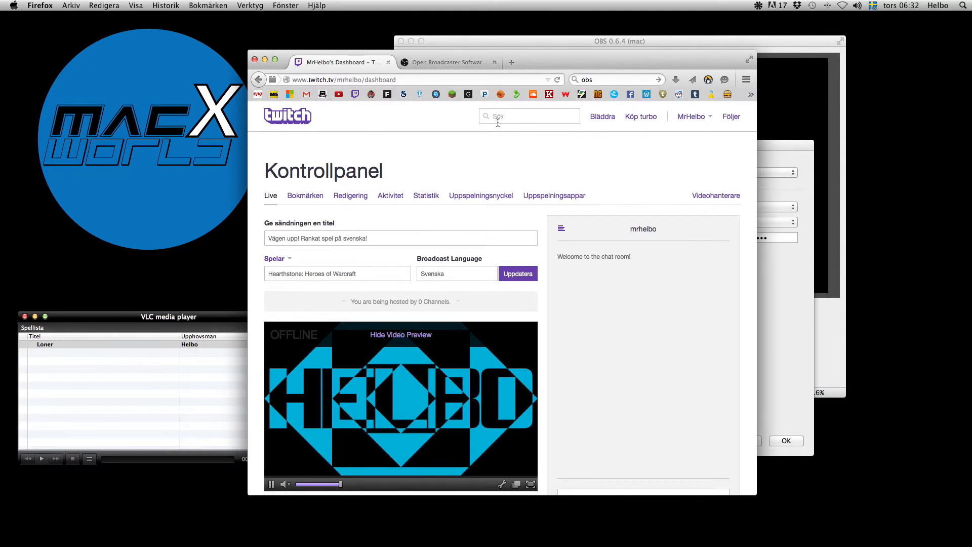
left_click(638, 118)
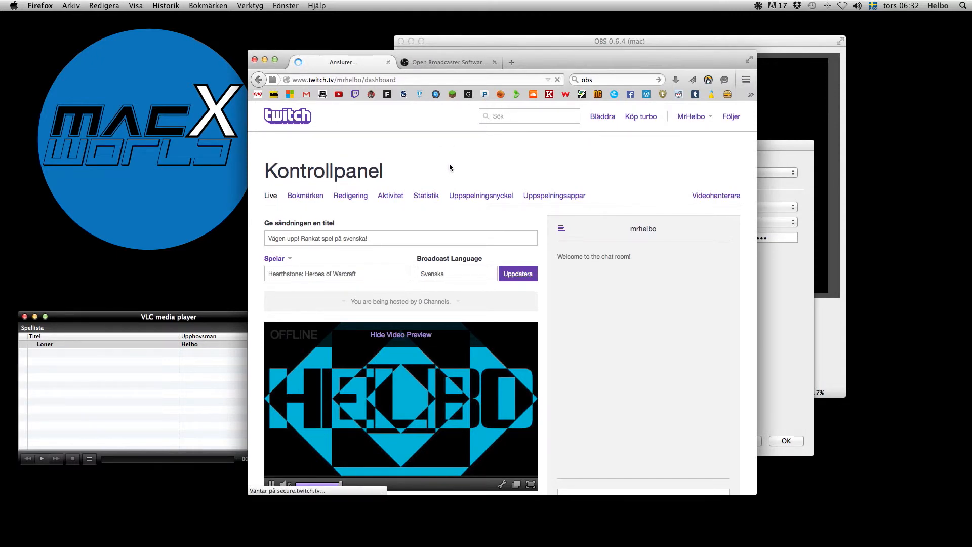
left_click(258, 80)
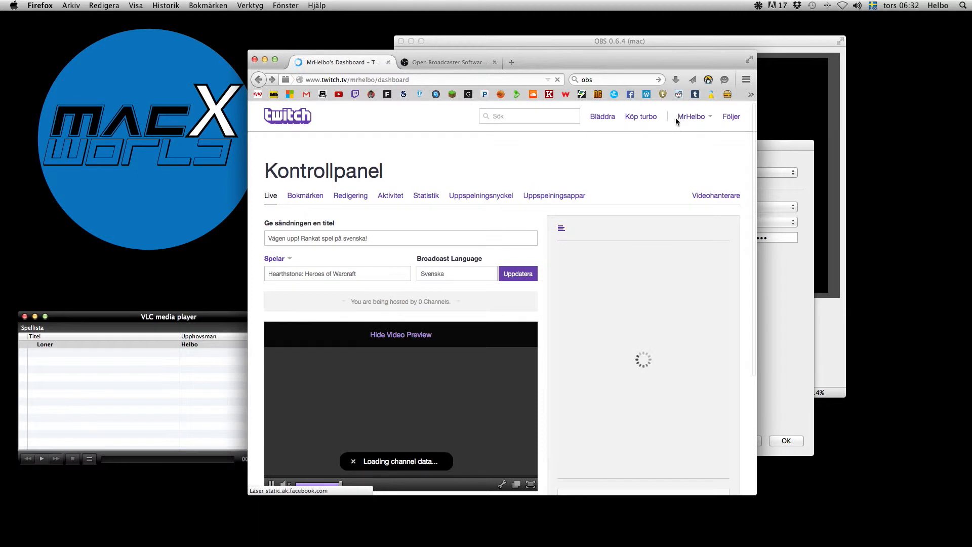
left_click(690, 117)
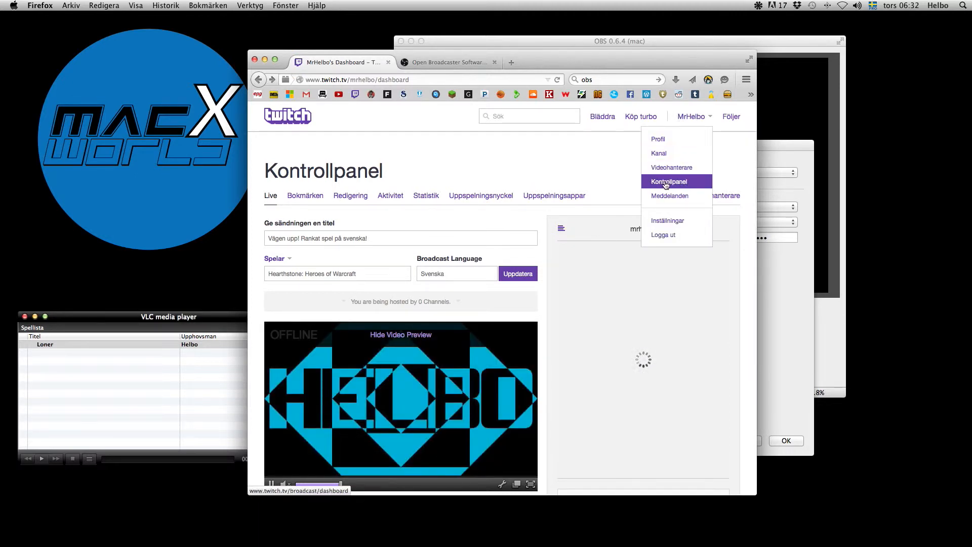
left_click(679, 184)
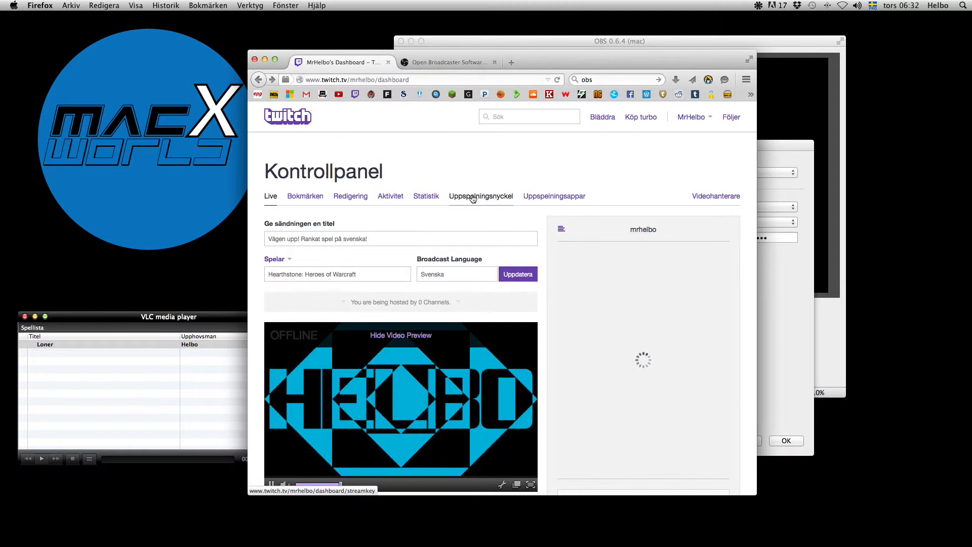
left_click(481, 198)
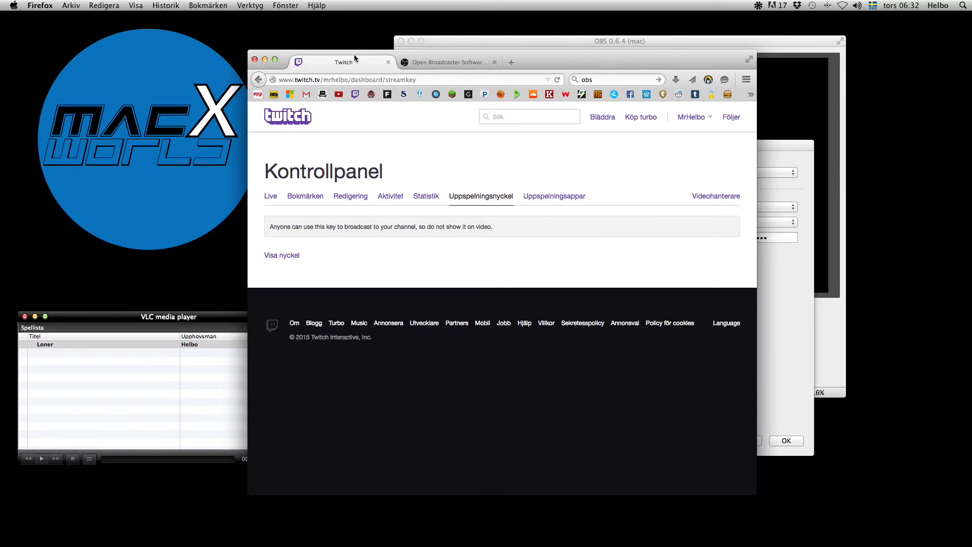
Step: Move the browser aside to compare the Twitch stream key page with the OBS Stream settings, and minimise the browser
left_click_drag(354, 54, 26, 62)
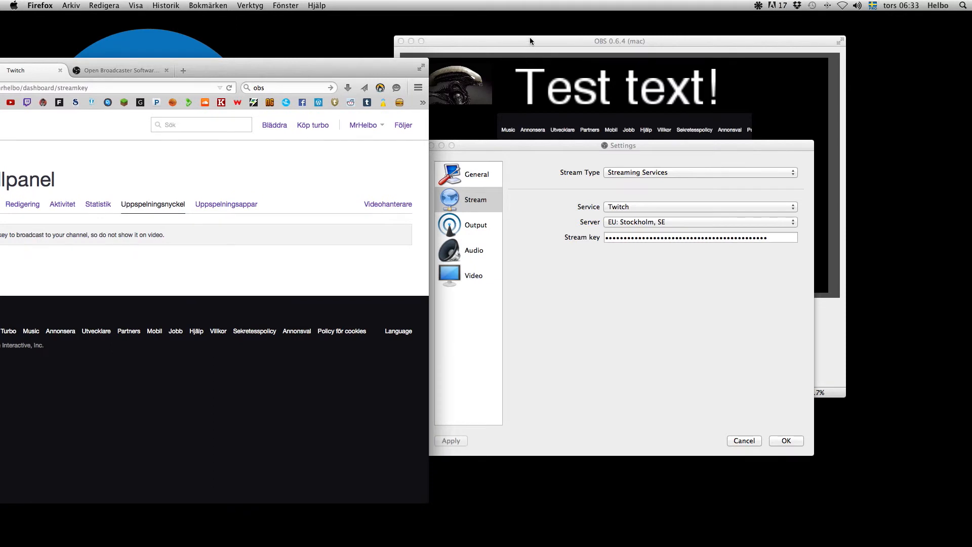
left_click(529, 41)
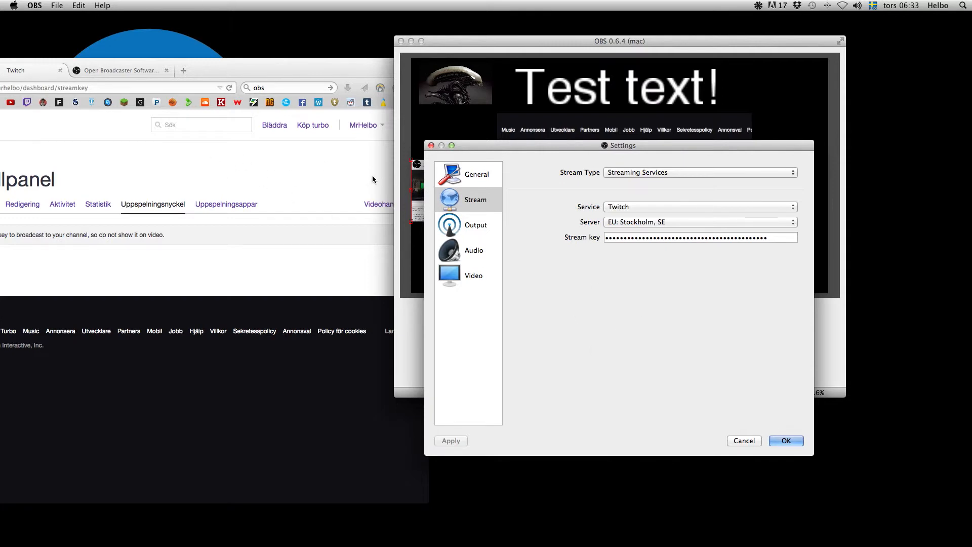
left_click(268, 71)
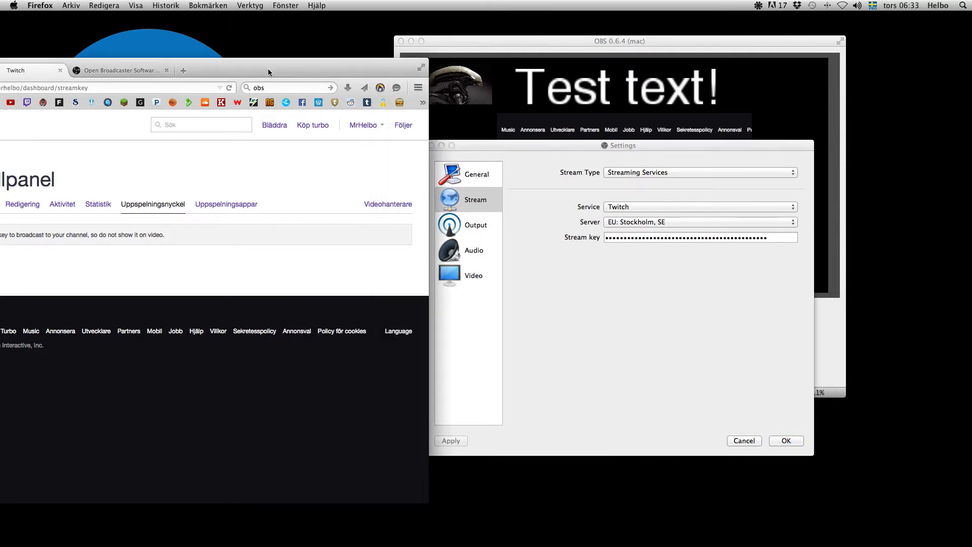
left_click_drag(268, 69, 420, 64)
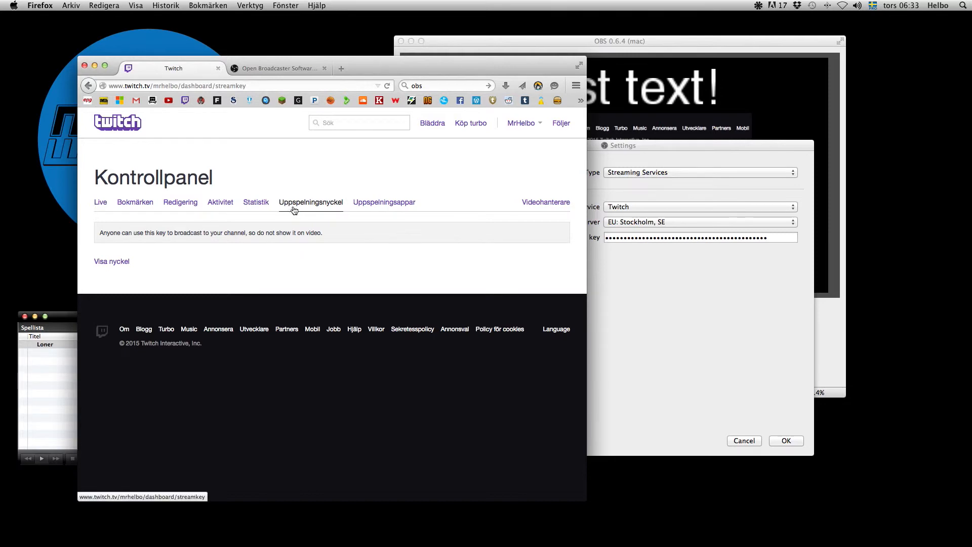
left_click(95, 65)
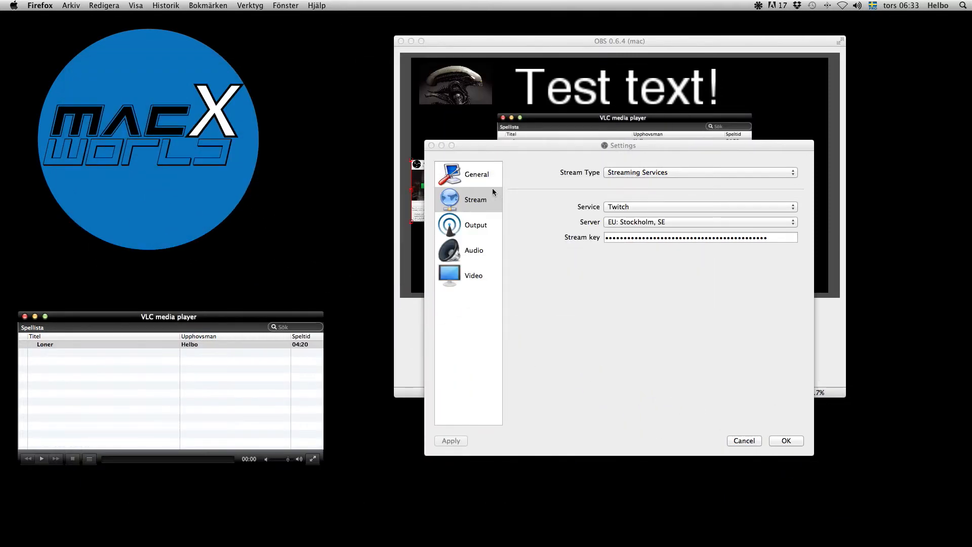
Step: Examine the Output settings, including the audio bitrate choices and custom x264 settings, keeping 160 and keyint=60, with a brief look at the Video settings
left_click(467, 227)
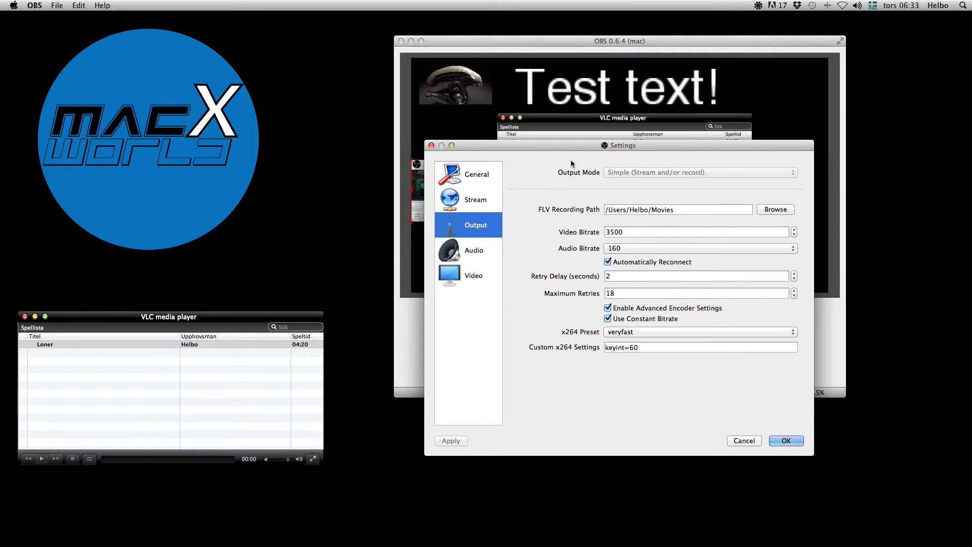
mouse_move(572, 145)
left_mouse_down()
mouse_move(505, 157)
mouse_move(561, 165)
mouse_move(566, 132)
left_mouse_up()
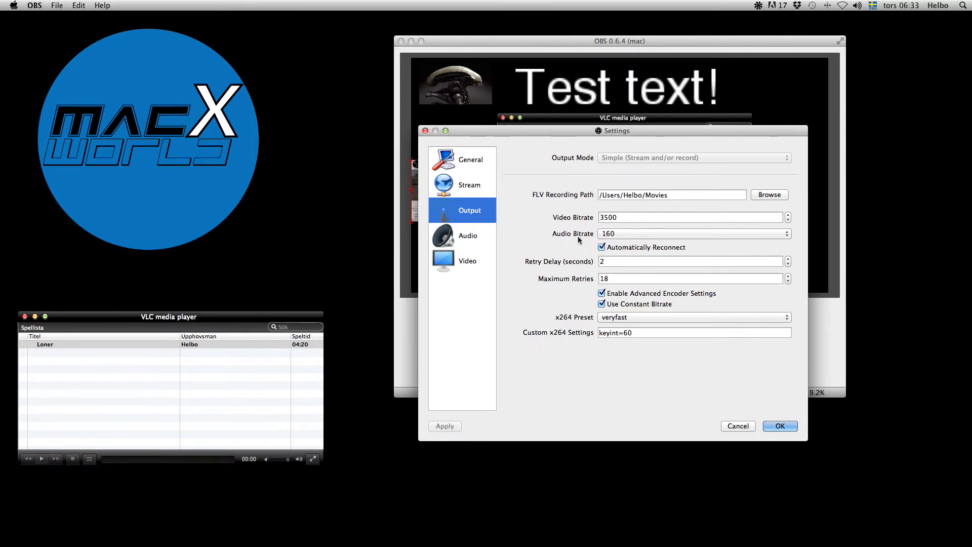
left_click(637, 233)
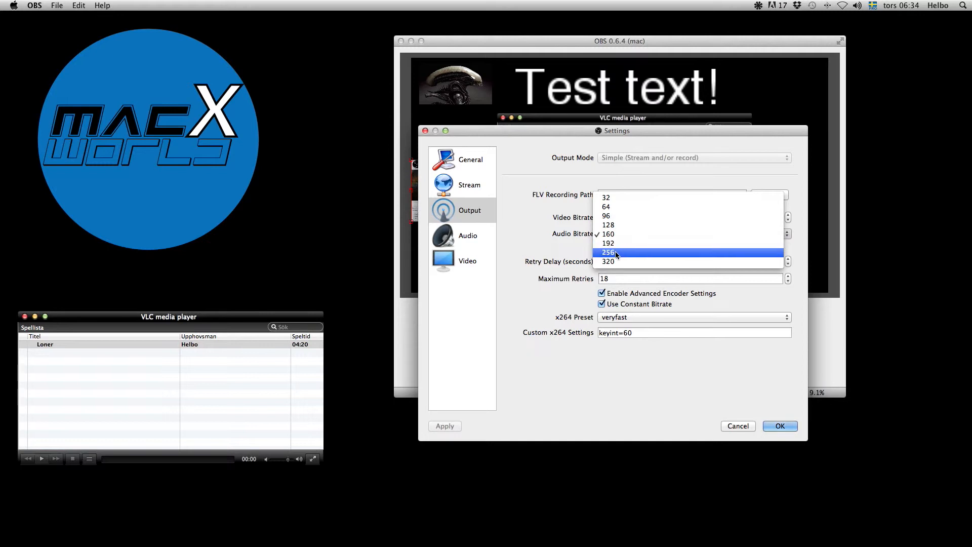
left_click(616, 234)
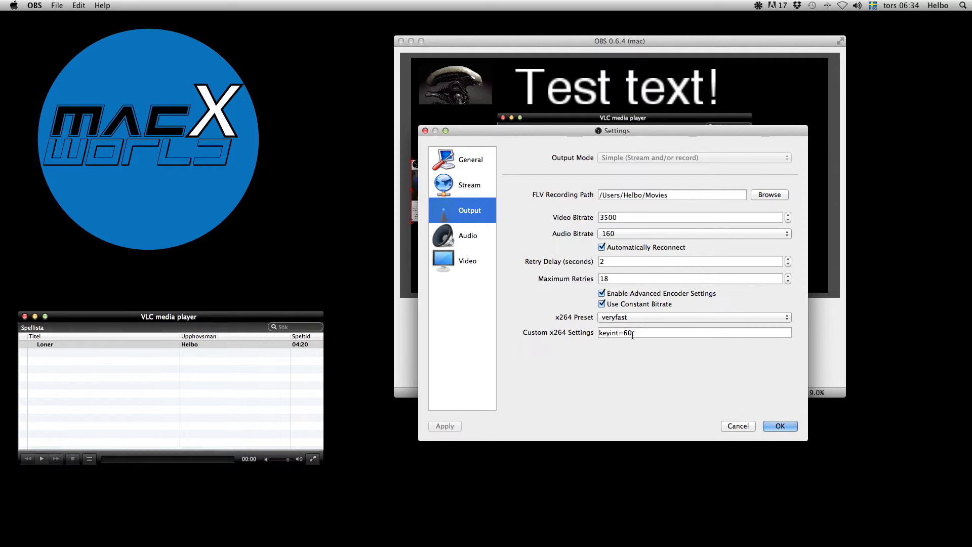
left_click_drag(633, 335, 580, 338)
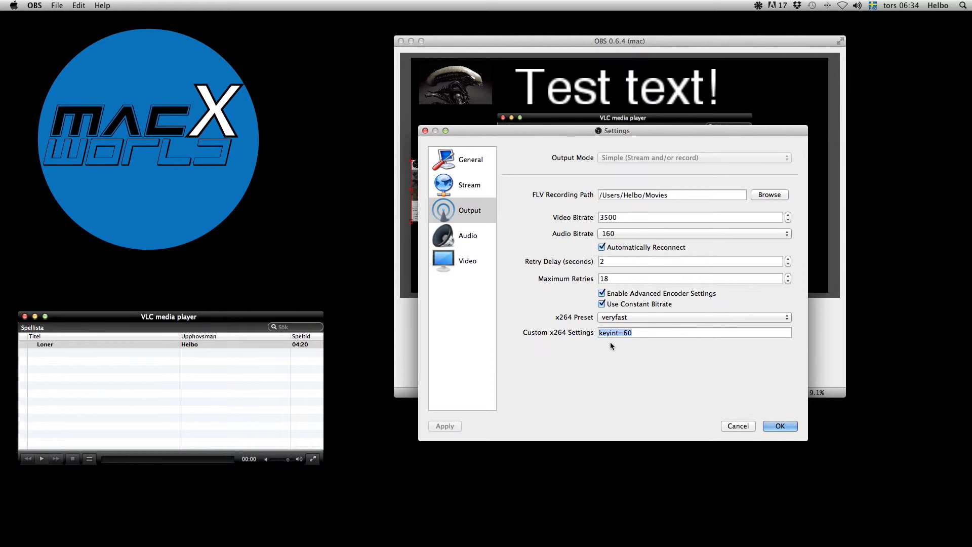
left_click(645, 333)
left_click(465, 259)
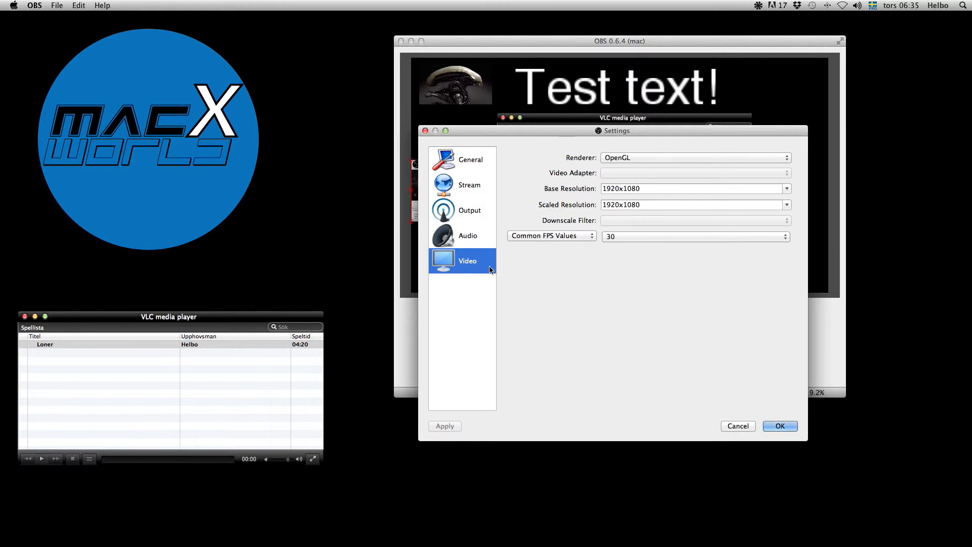
left_click(465, 210)
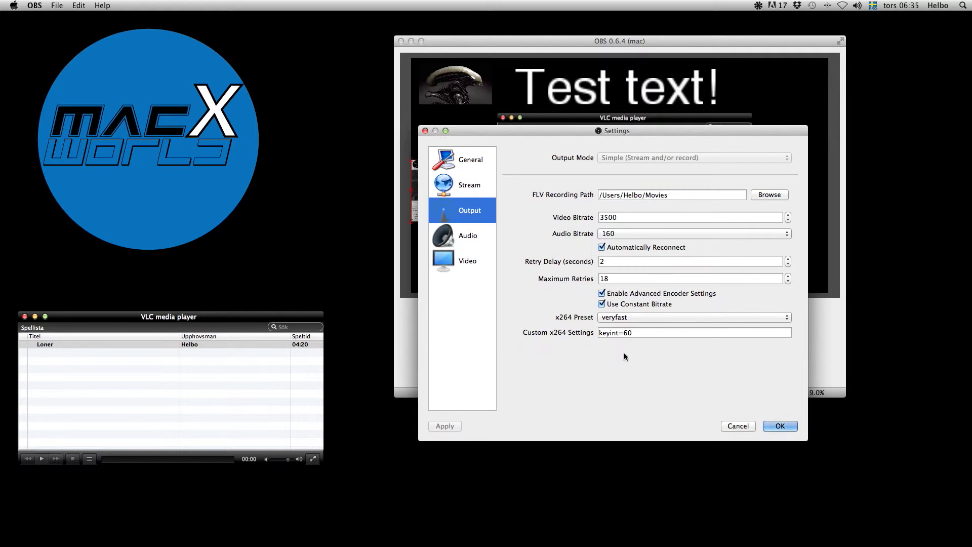
Step: Examine the sample rates offered in the Audio settings, keeping 44.1khz
left_click(461, 238)
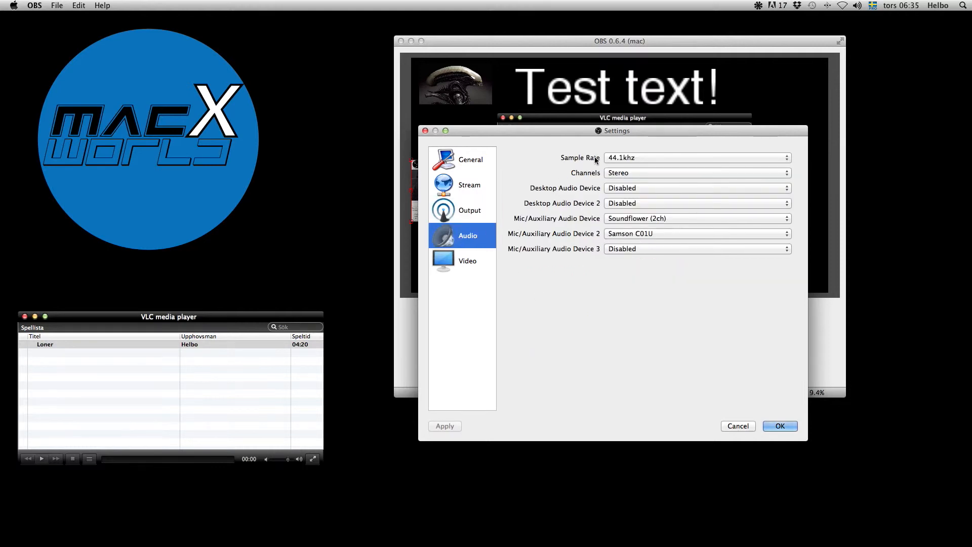
left_click(669, 158)
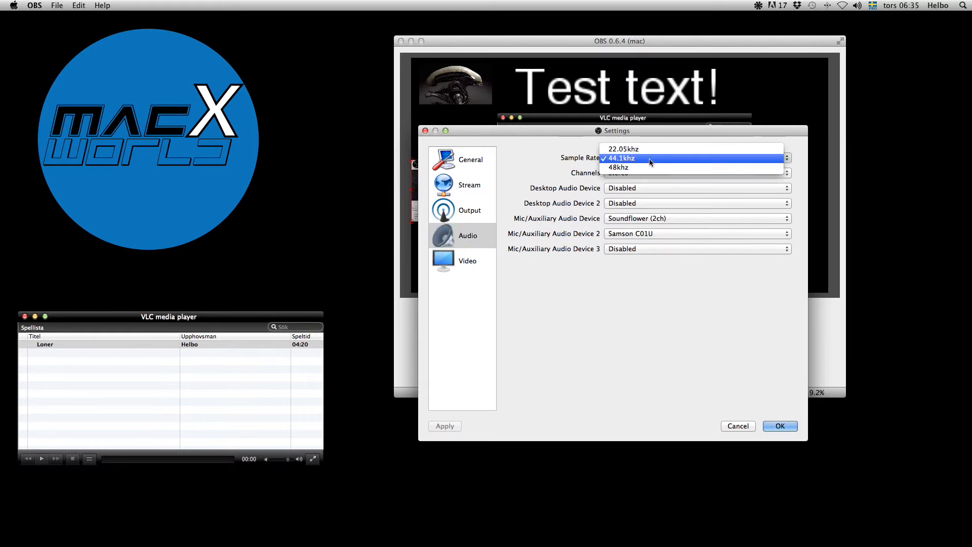
left_click(649, 158)
left_click(643, 158)
left_click(650, 158)
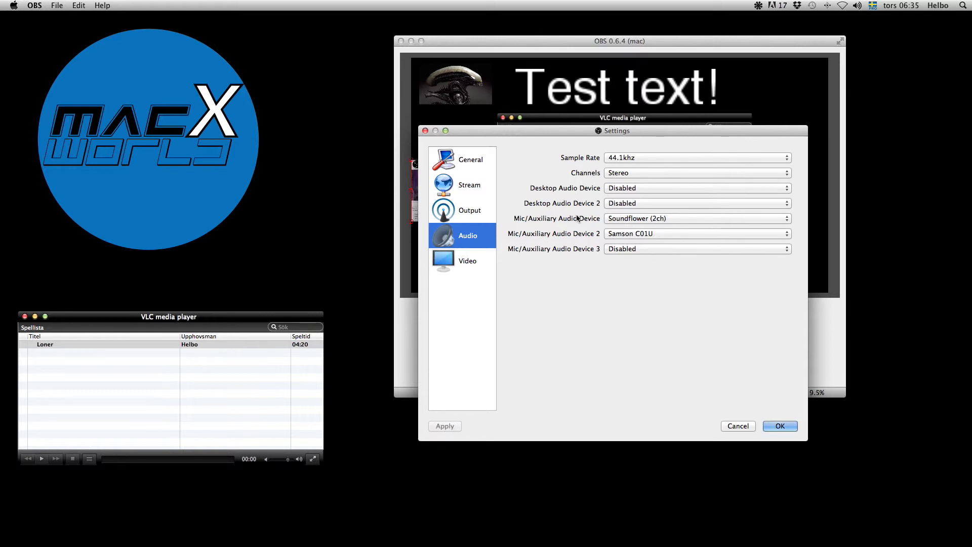
Step: Set the Scaled Resolution in the Video settings to 1280x720 and apply the change, closing the settings
left_click(464, 261)
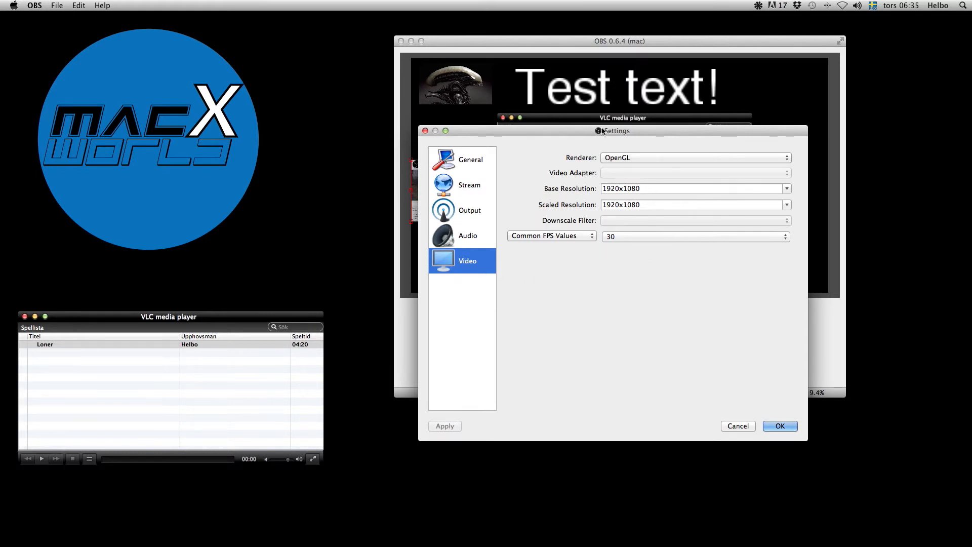
left_click_drag(570, 125, 370, 206)
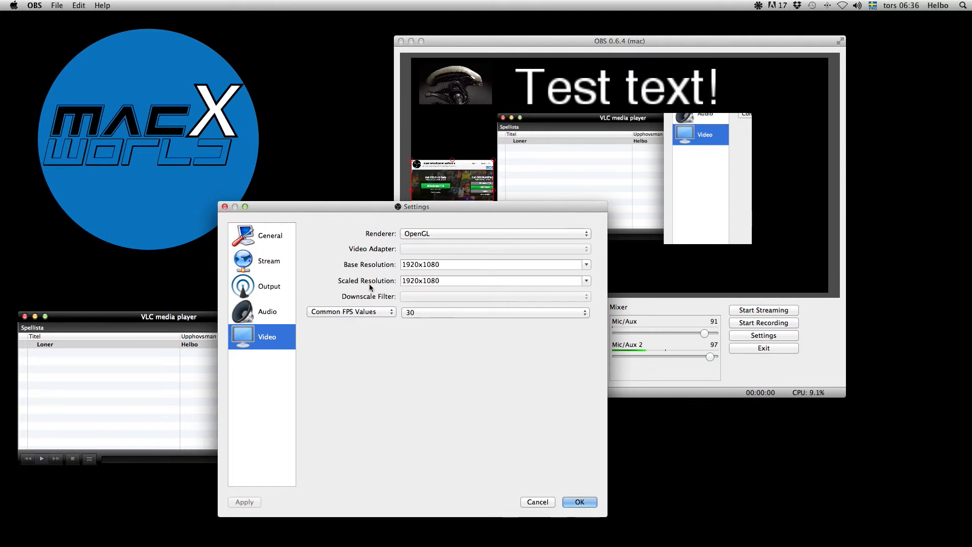
left_click(587, 281)
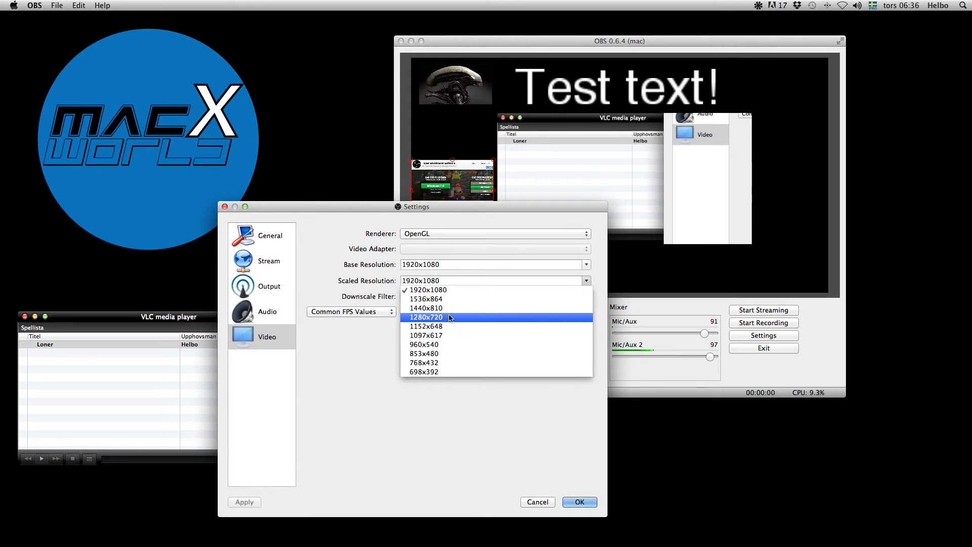
left_click(424, 317)
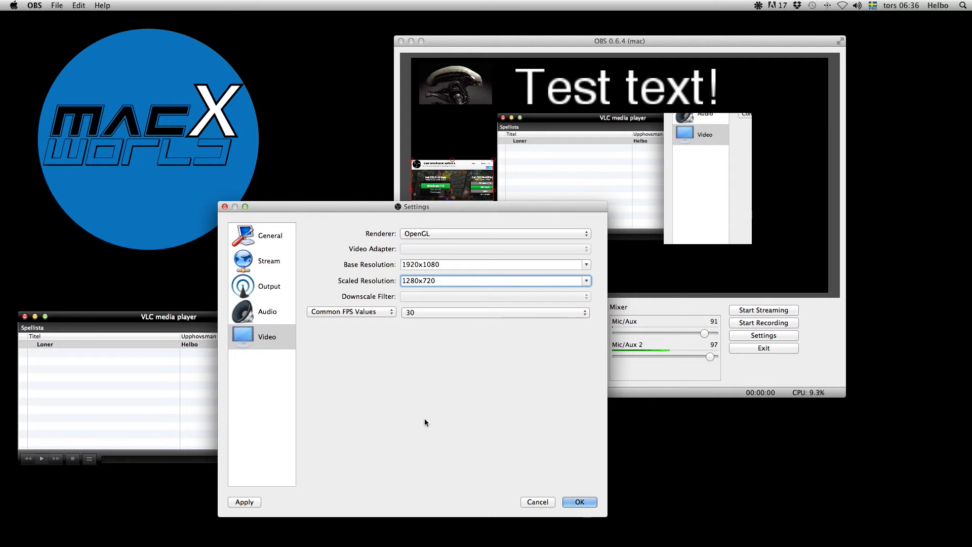
left_click(581, 501)
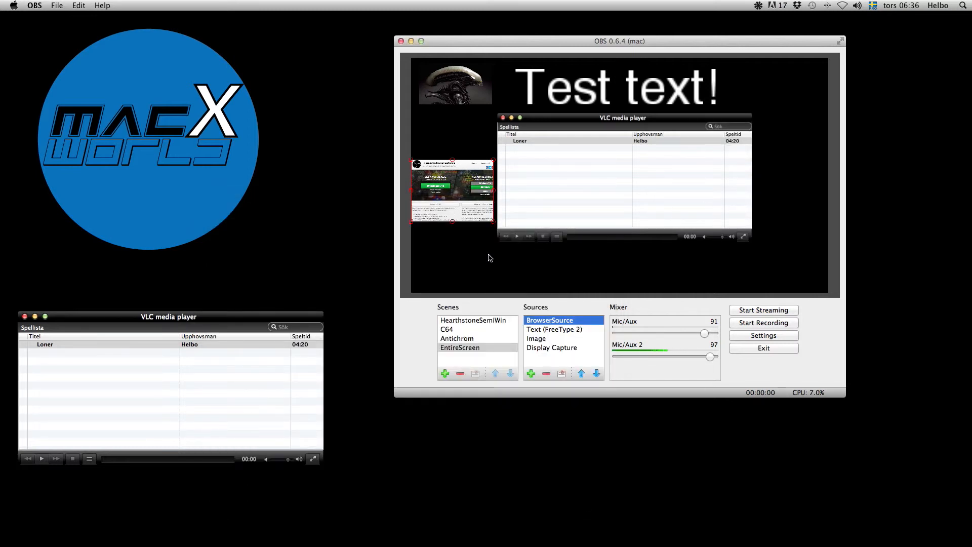
Step: Reopen the Video settings and examine the Base Resolution choices, keeping 1920x1080
left_click(761, 337)
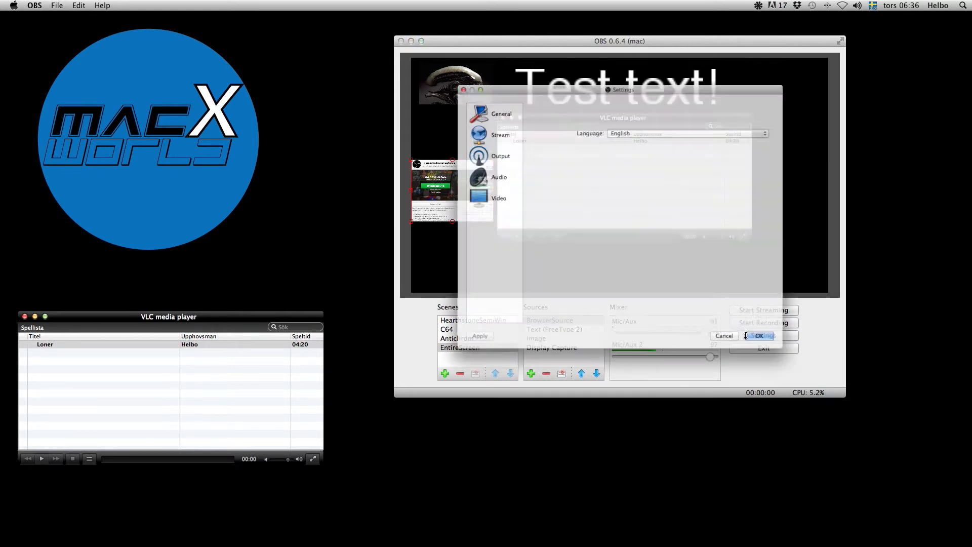
left_click(487, 195)
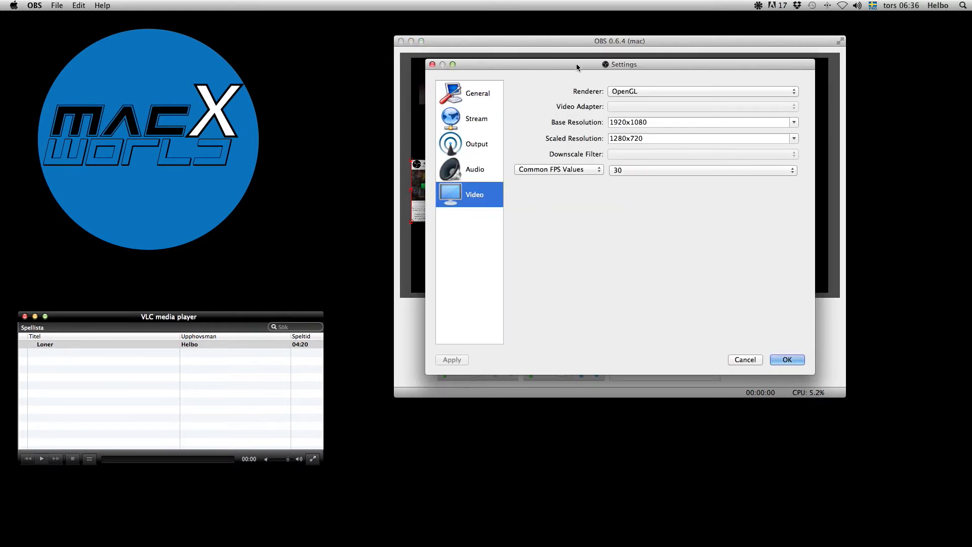
left_click_drag(576, 62, 454, 125)
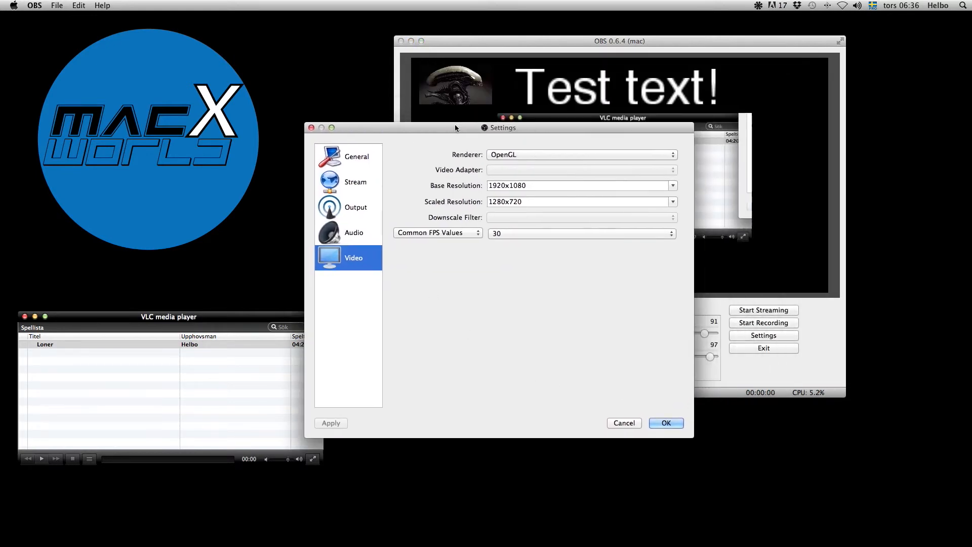
left_click(673, 186)
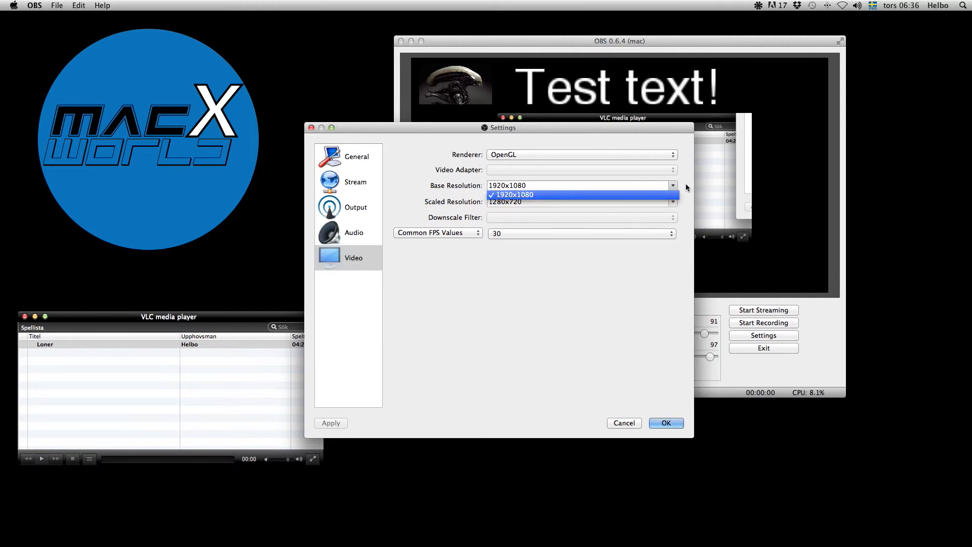
left_click(685, 183)
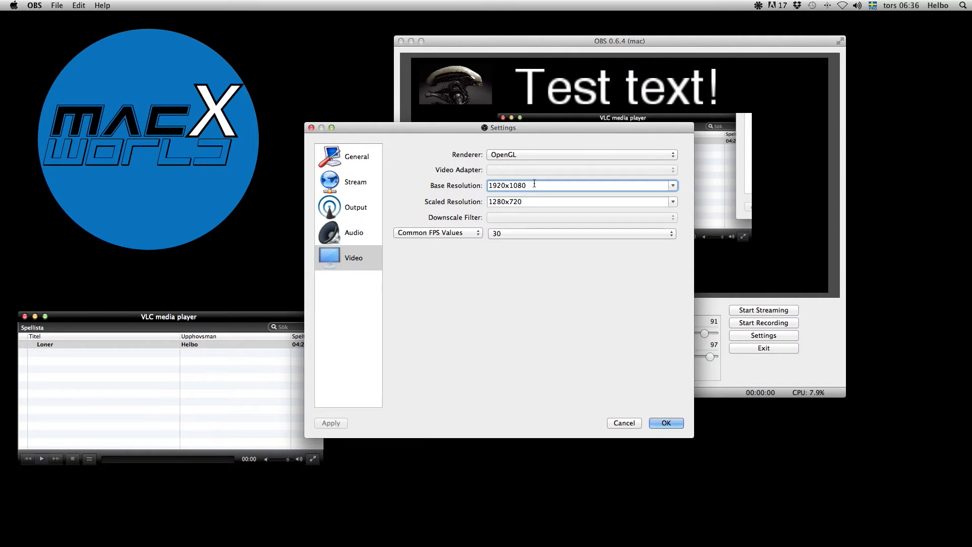
left_click_drag(531, 186, 491, 183)
left_click(673, 186)
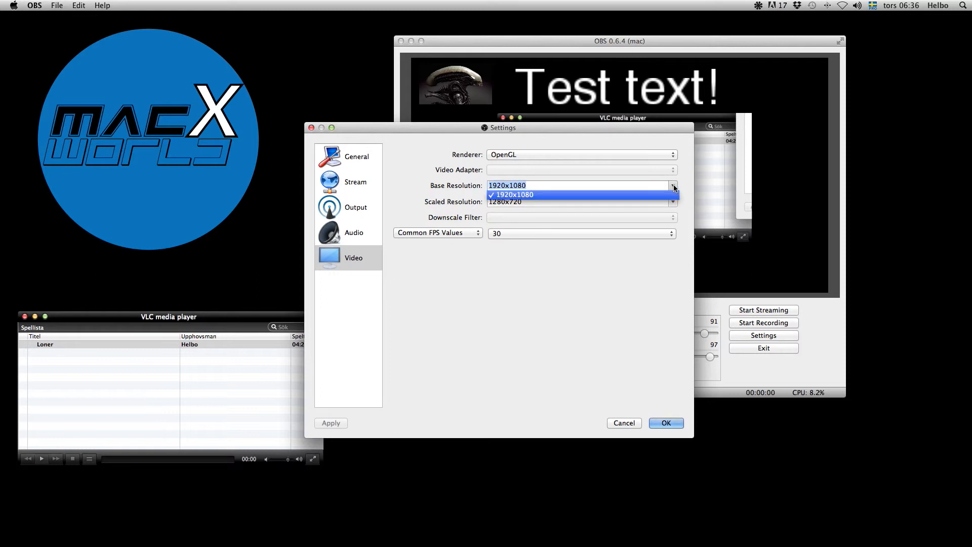
left_click(522, 195)
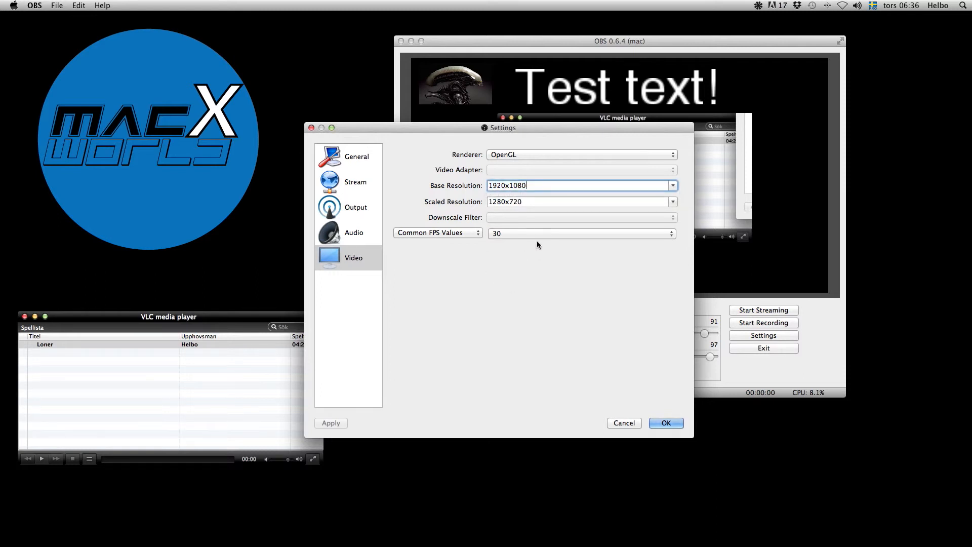
Step: Check the common FPS values, keeping 30, and set the Scaled Resolution to 1920x1080, confirming the settings
left_click(495, 235)
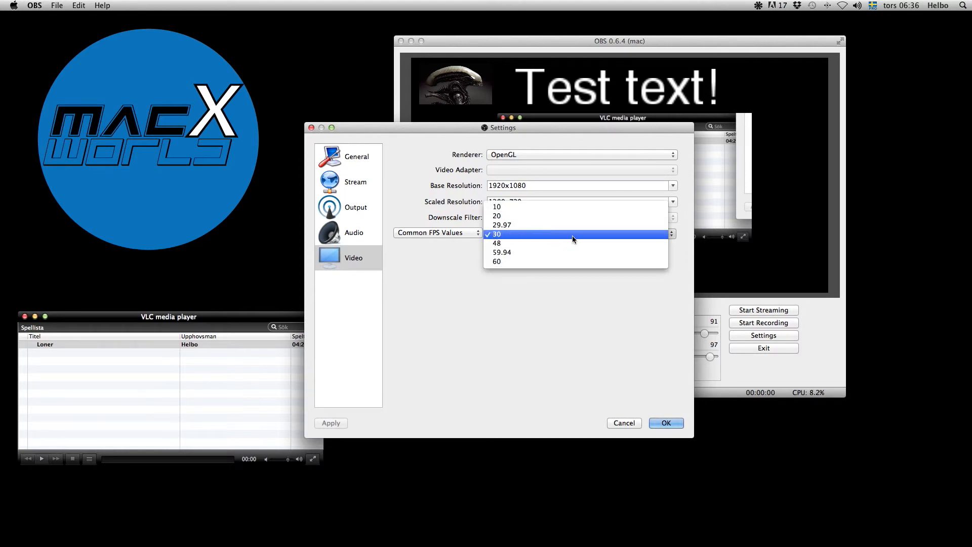
left_click(468, 299)
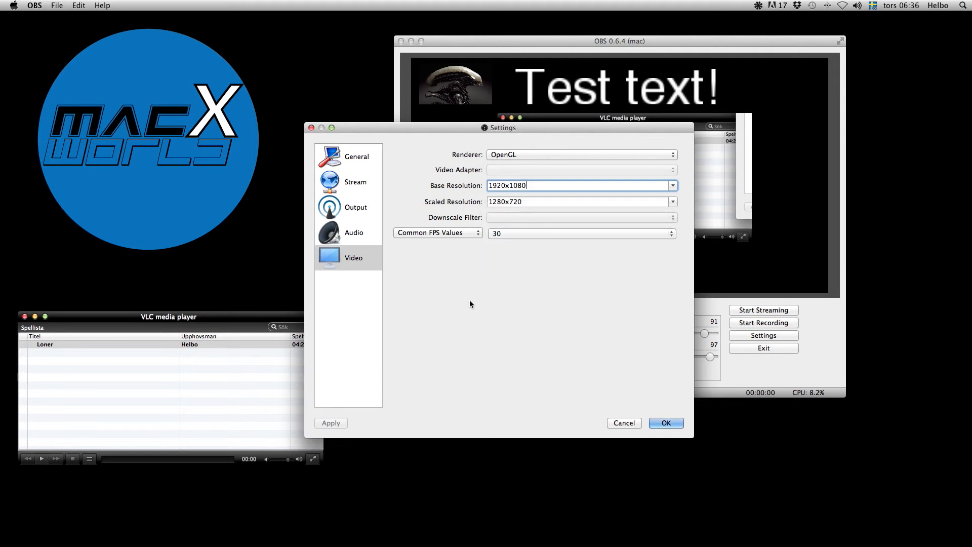
left_click(672, 202)
left_click(545, 211)
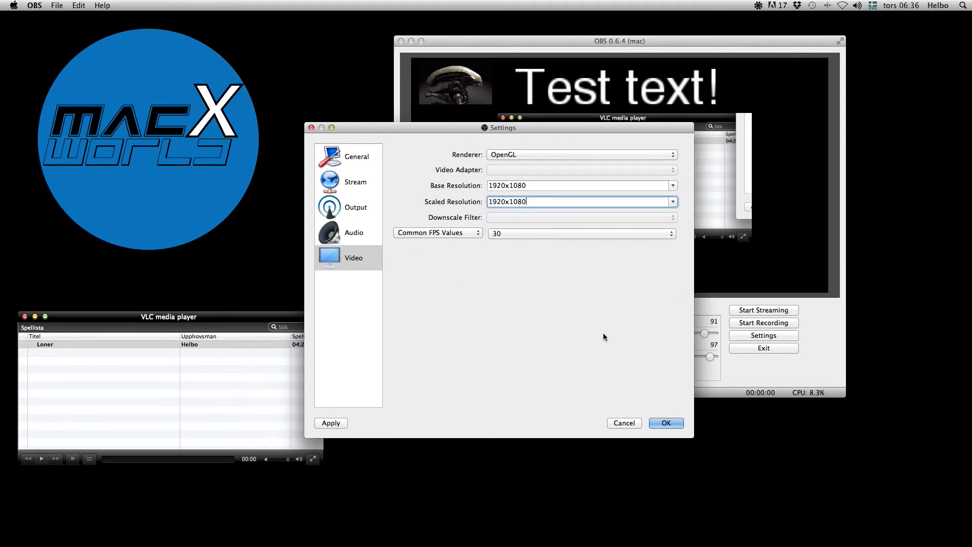
left_click(667, 422)
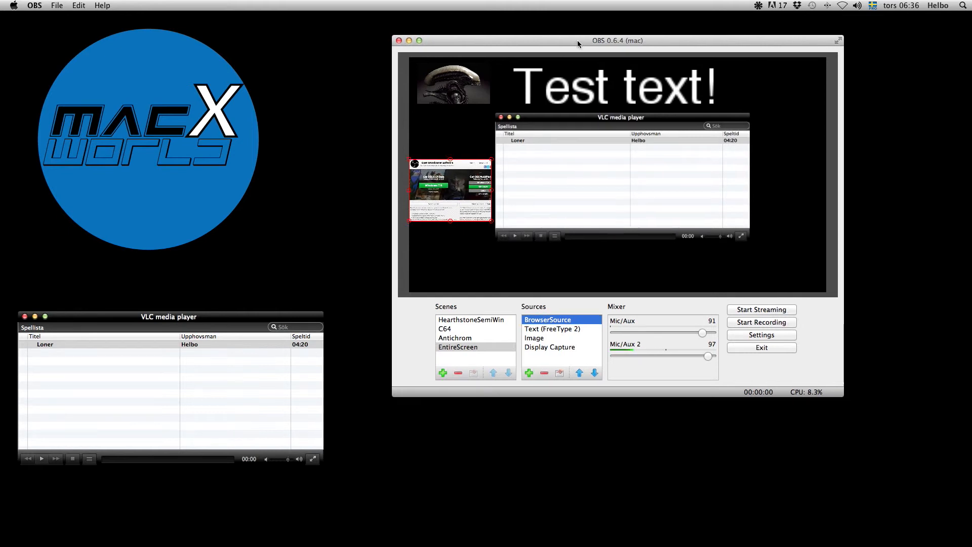
Step: Switch to Firefox and open the Live page of the Twitch dashboard
left_click_drag(577, 41, 561, 61)
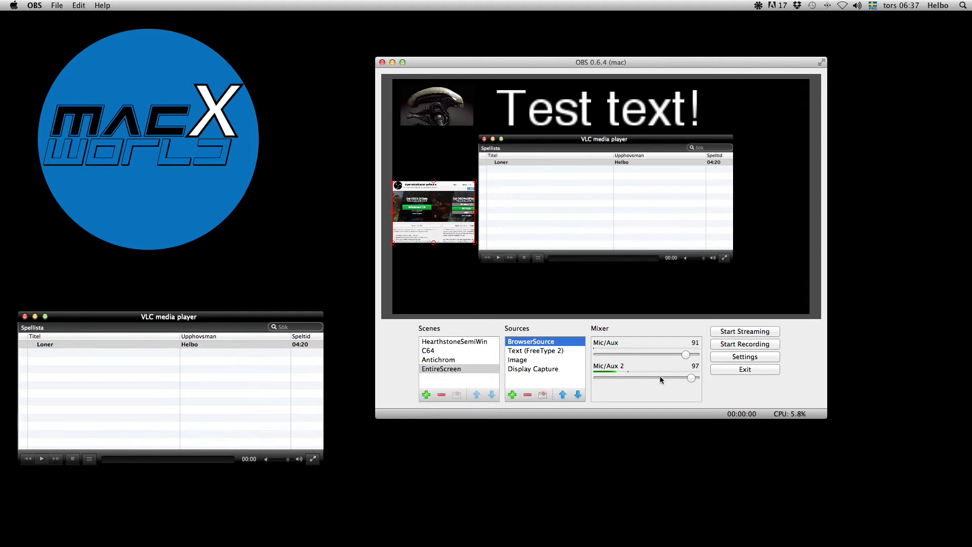
mouse_move(463, 546)
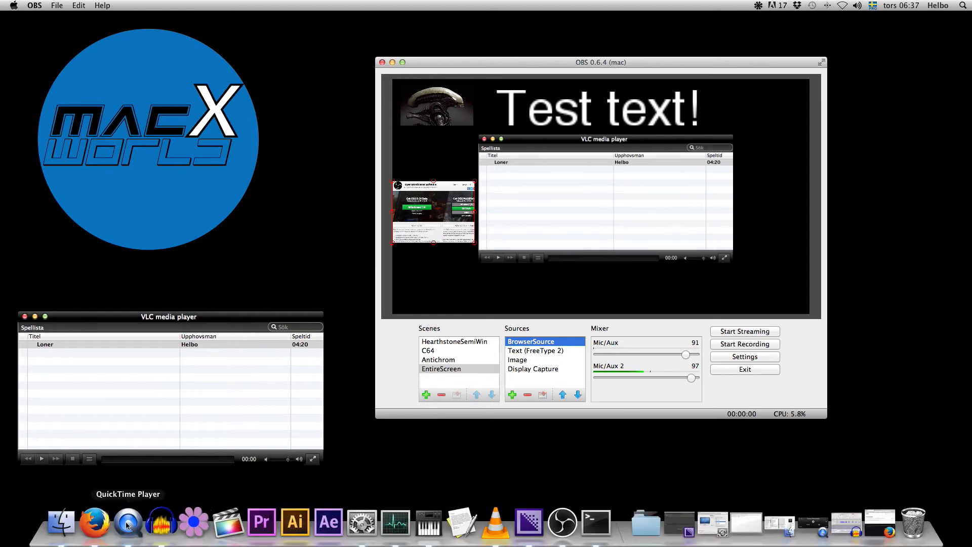
left_click(95, 522)
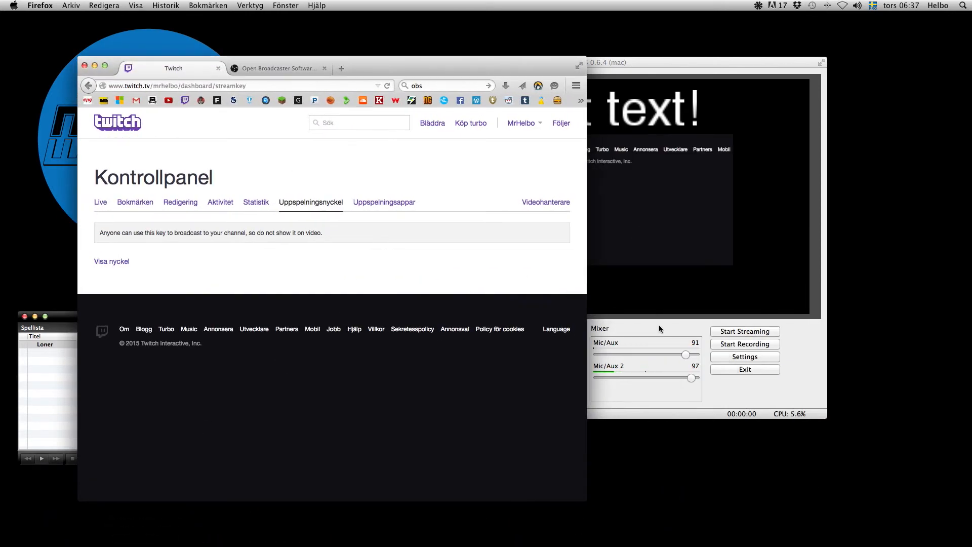
left_click_drag(500, 68, 458, 67)
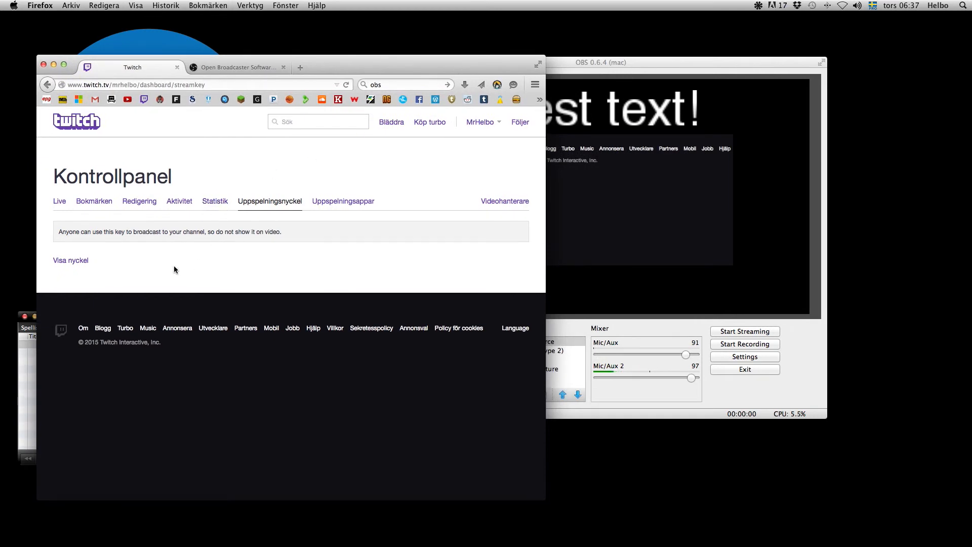
left_click(59, 203)
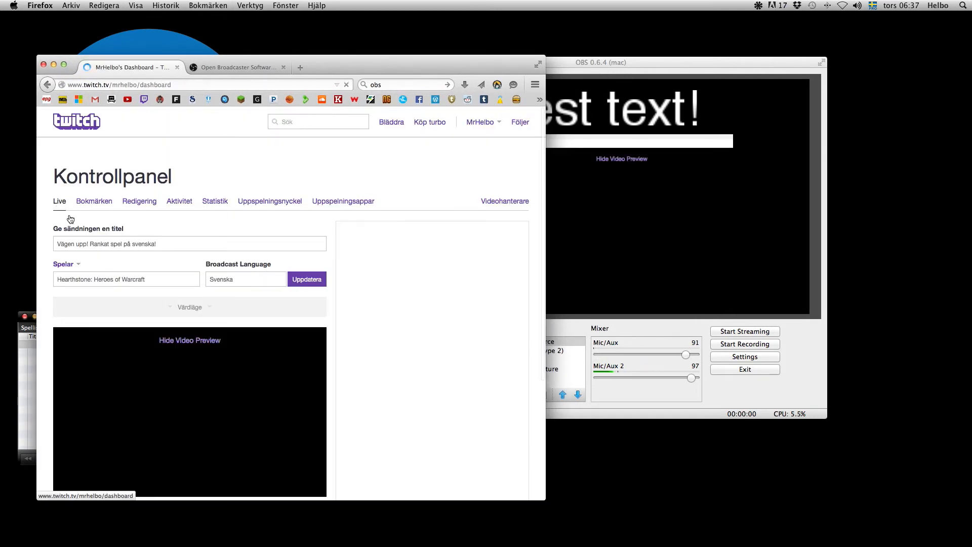
Step: Replace the broadcast title on the Twitch dashboard with "Test!"
left_click_drag(168, 244, 46, 245)
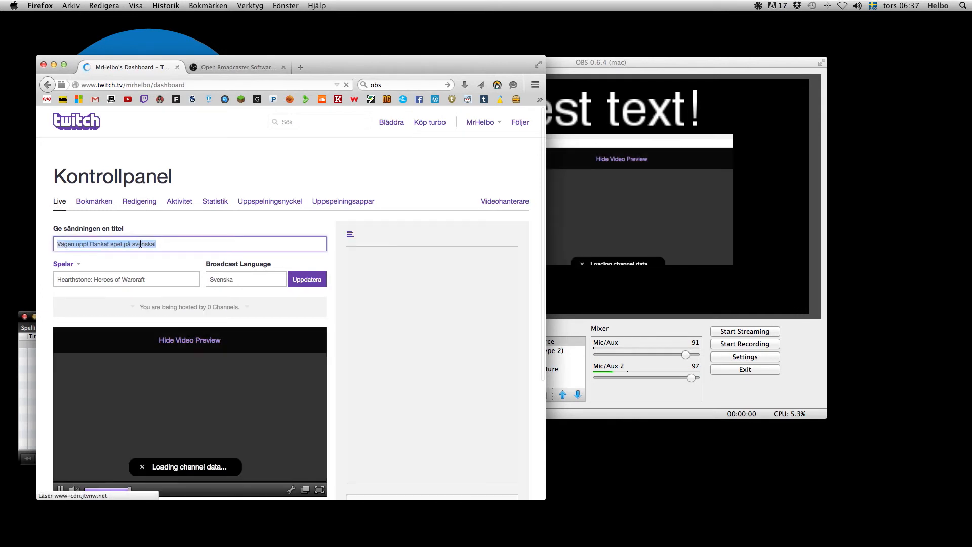
left_click(142, 244)
left_click(164, 244)
left_click(165, 243)
left_click(161, 244)
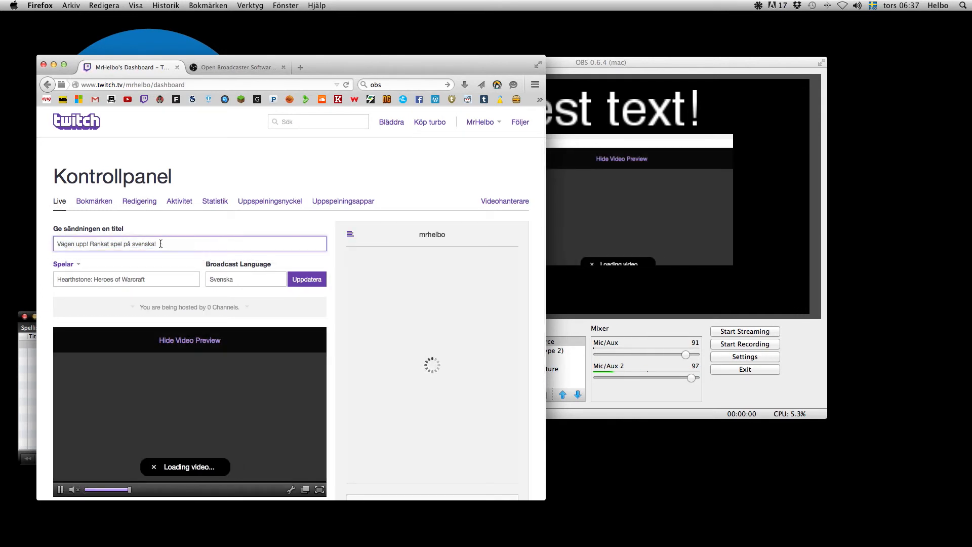
left_click(106, 244)
triple_click(106, 244)
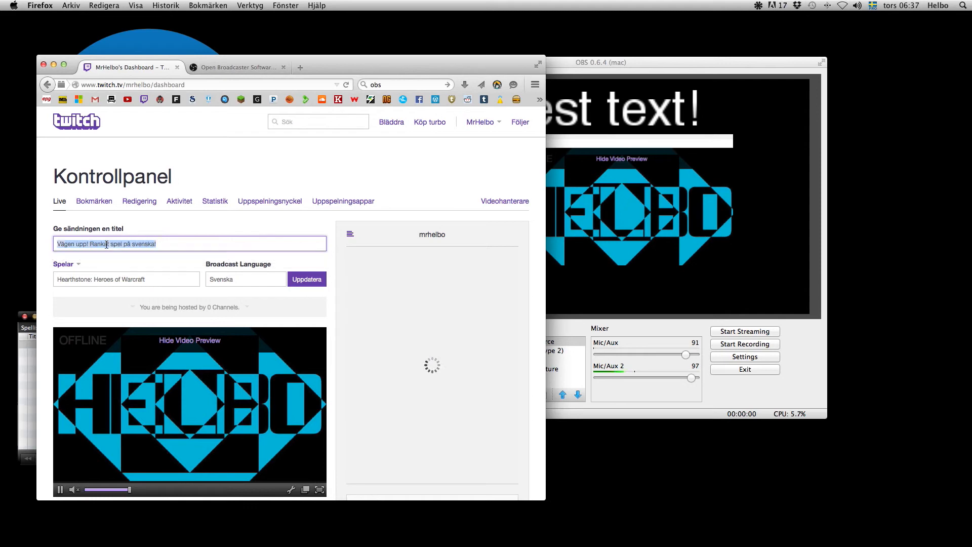
type("Test!")
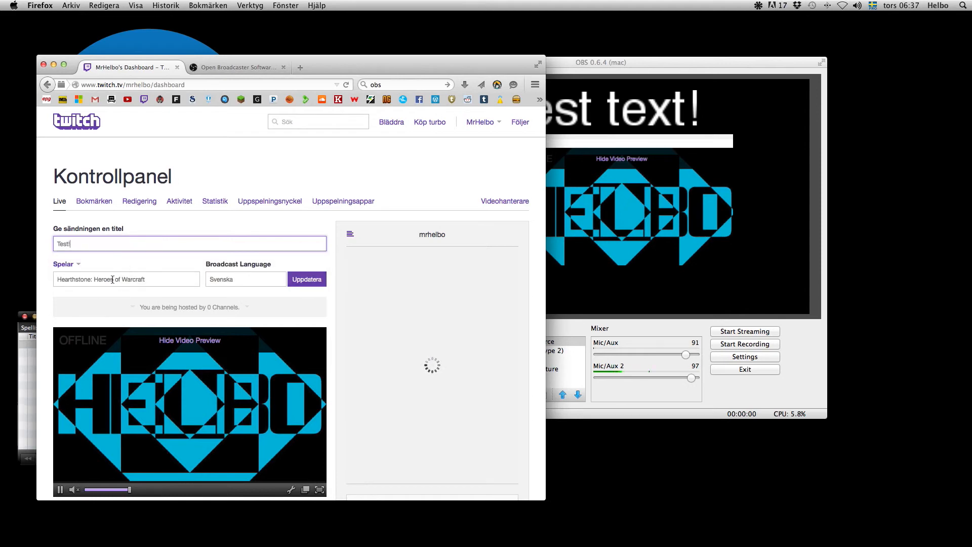
Step: Set the game status to "Spelar inte" and save the updated broadcast information
left_click(67, 265)
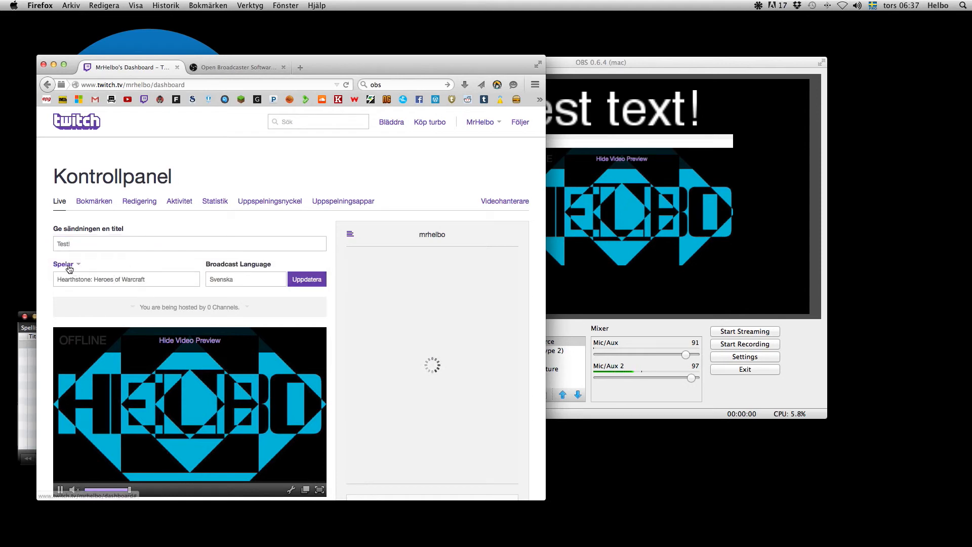
left_click(77, 302)
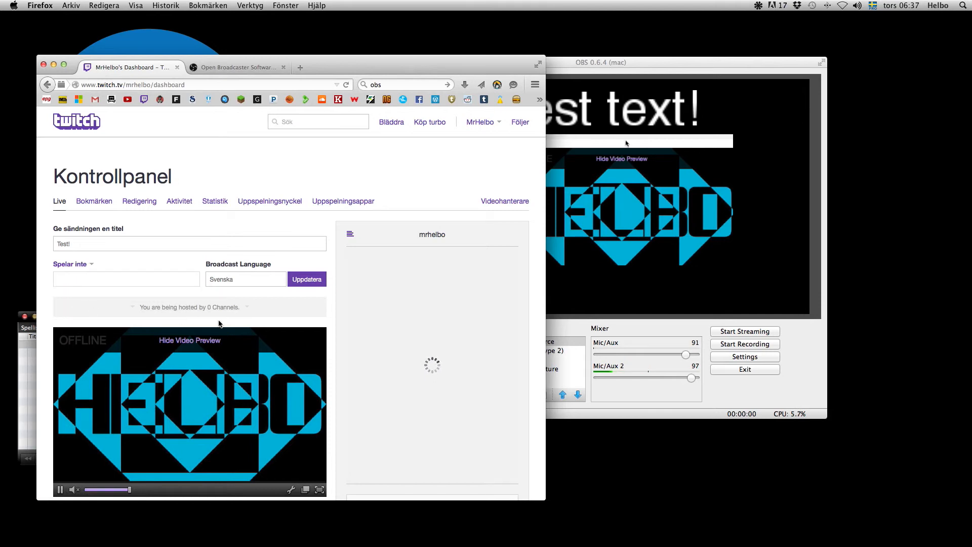
left_click(303, 283)
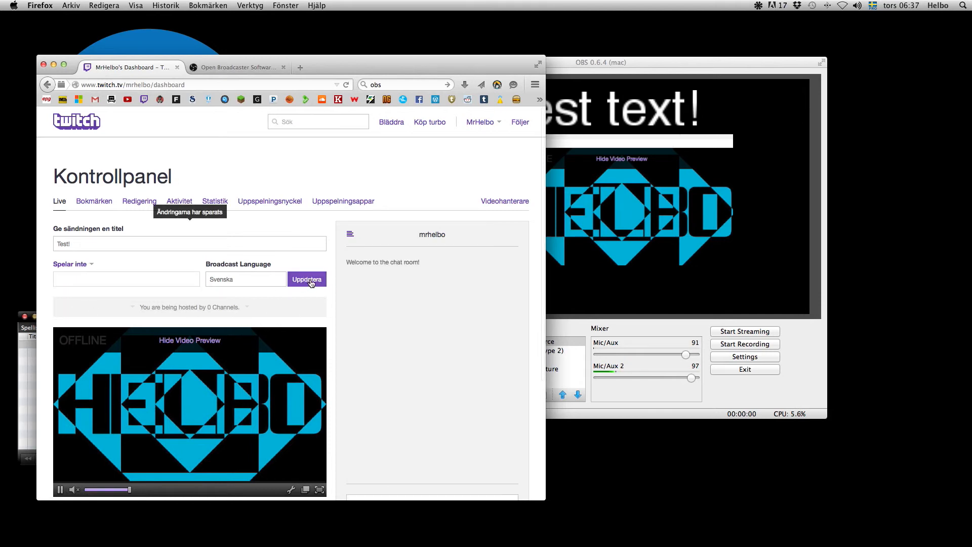
Step: Arrange the Twitch dashboard and OBS windows side by side and start streaming to view the broadcast in the dashboard preview
left_click_drag(448, 63, 418, 54)
left_click_drag(582, 62, 724, 42)
left_click(906, 313)
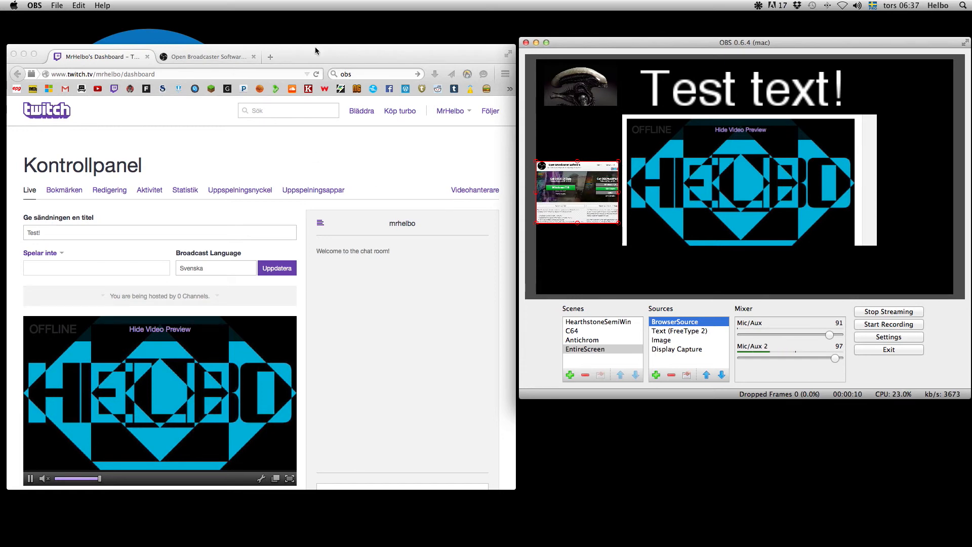
left_click_drag(232, 70, 246, 43)
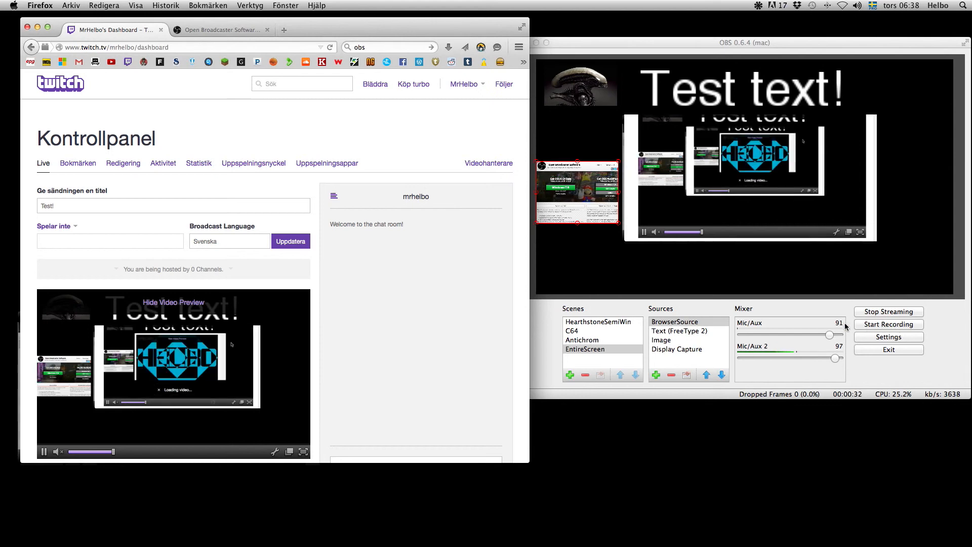
Step: Record a short local clip in OBS, stopping the live stream and minimising the browser window while the recording runs
left_click(890, 325)
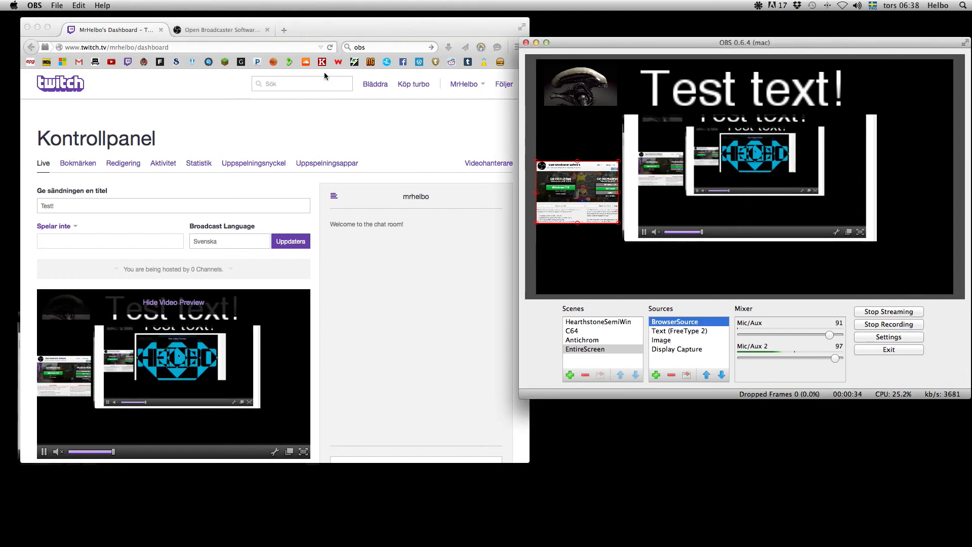
left_click(888, 312)
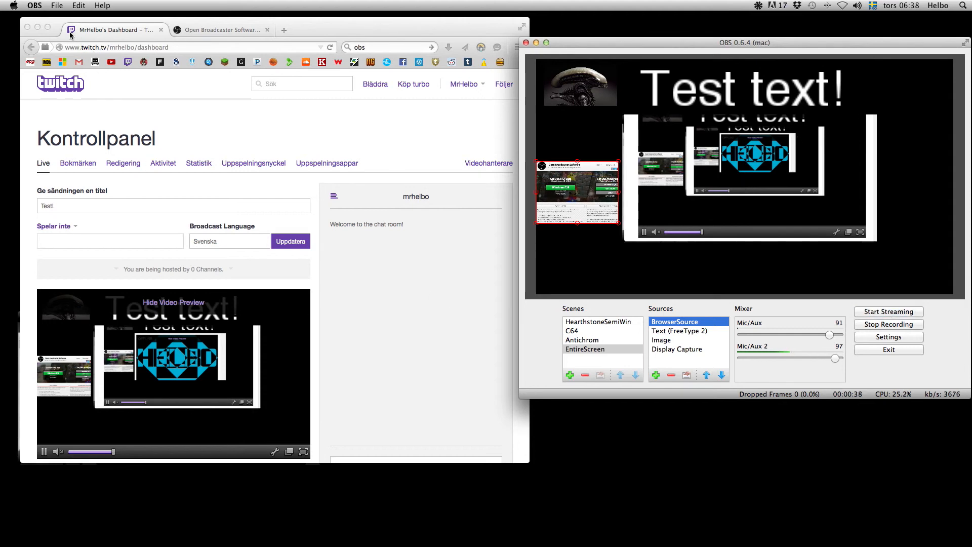
left_click(38, 26)
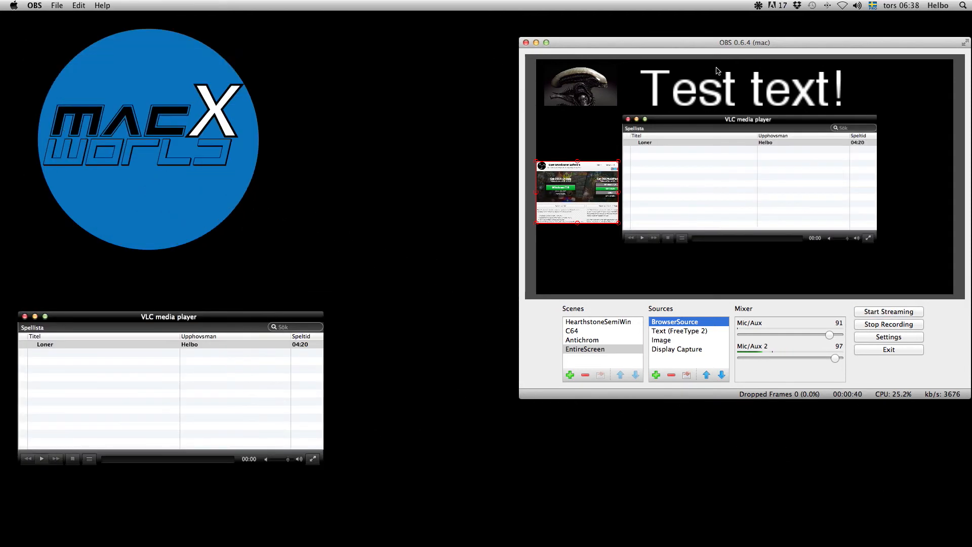
left_click_drag(682, 48, 568, 39)
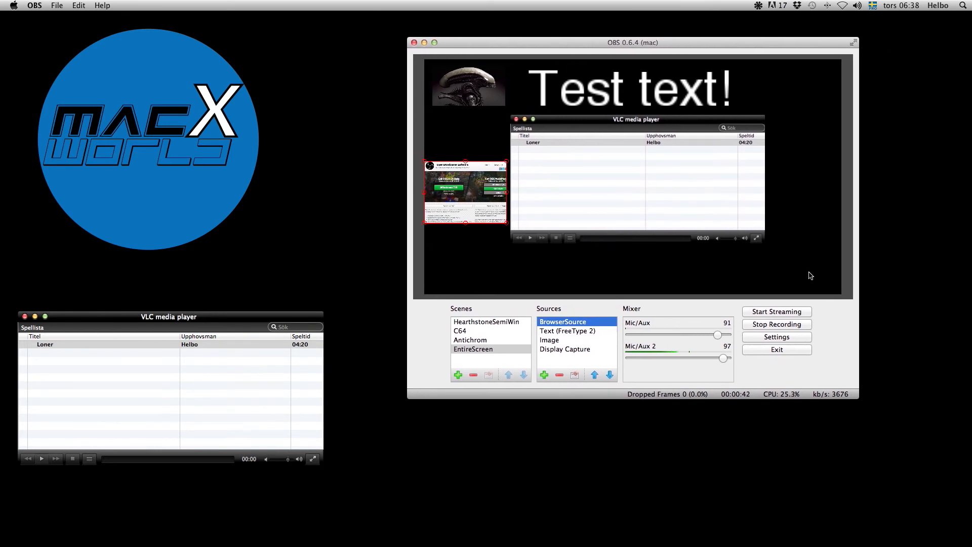
left_click(771, 325)
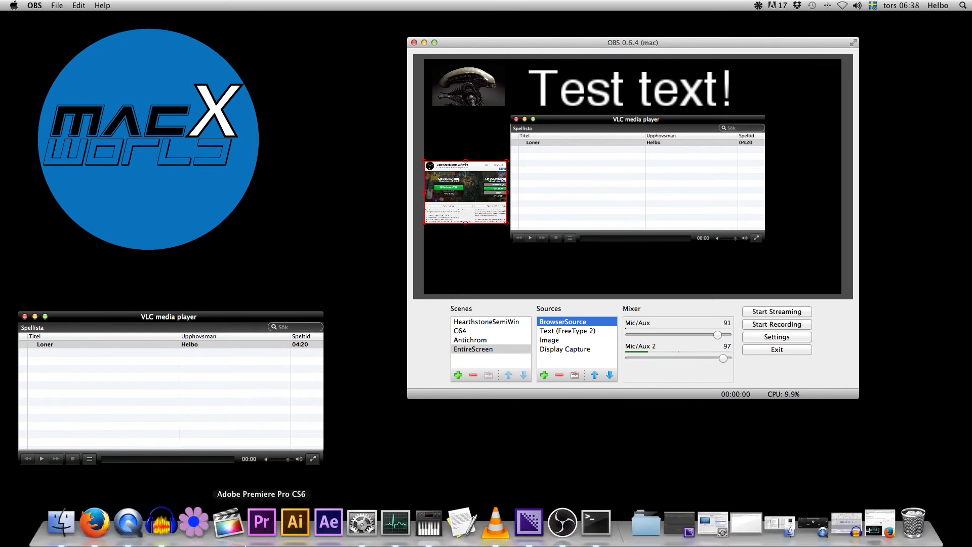
left_click(62, 528)
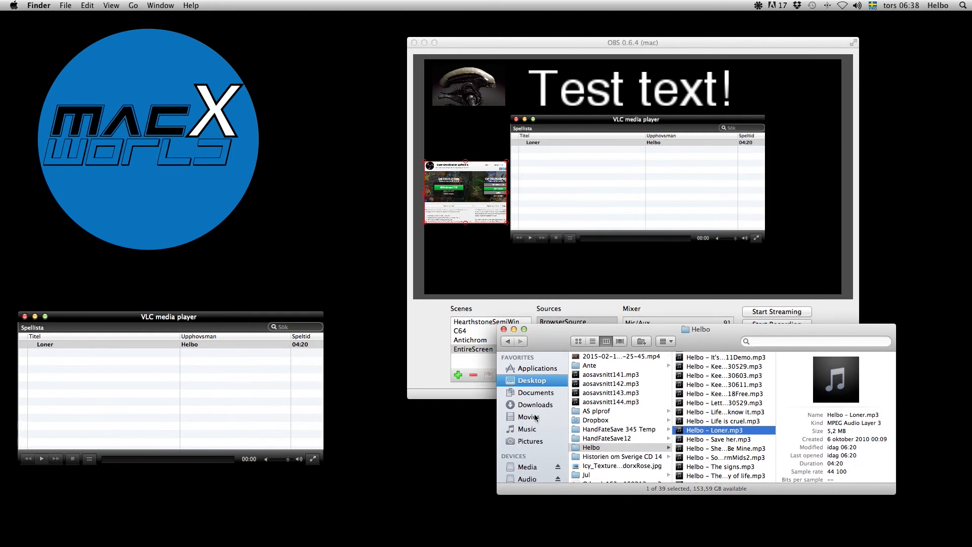
left_click(529, 417)
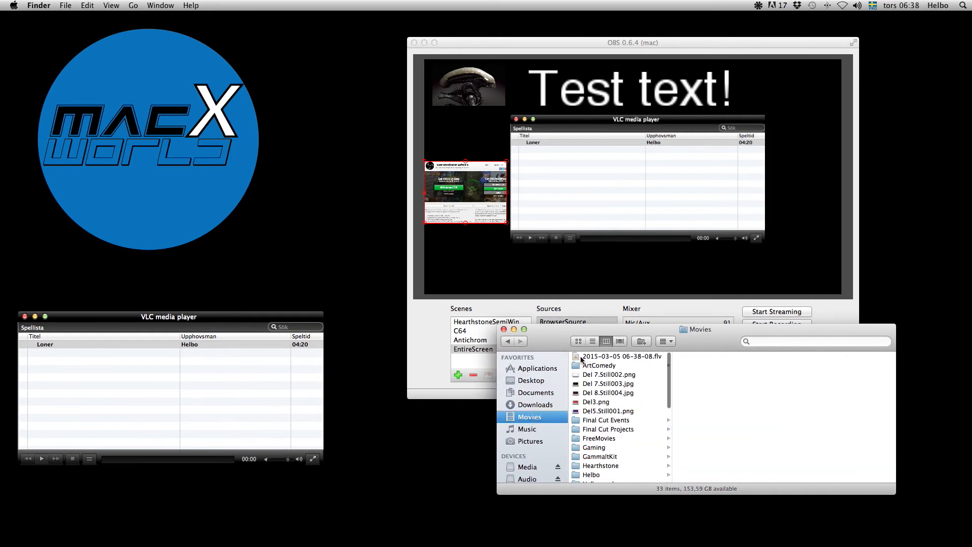
double_click(620, 357)
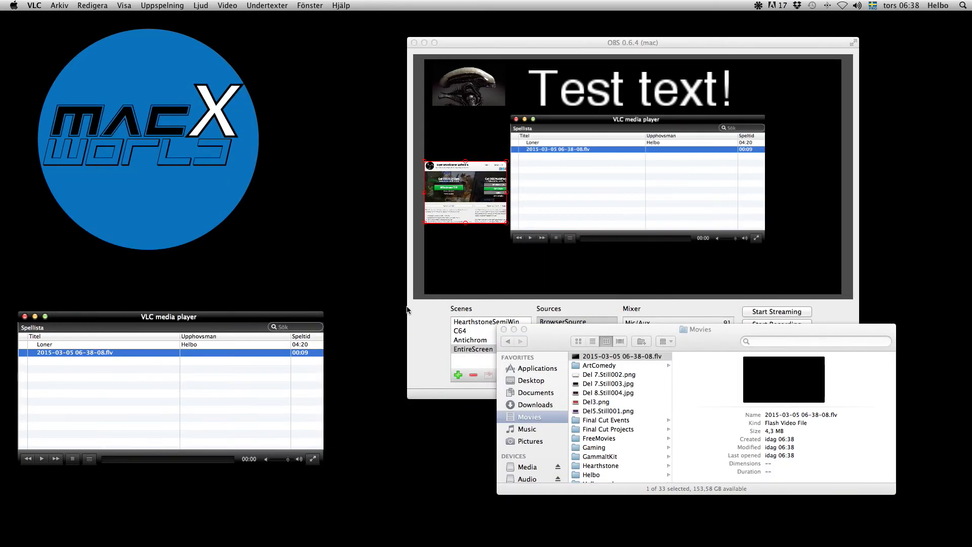
left_click(428, 335)
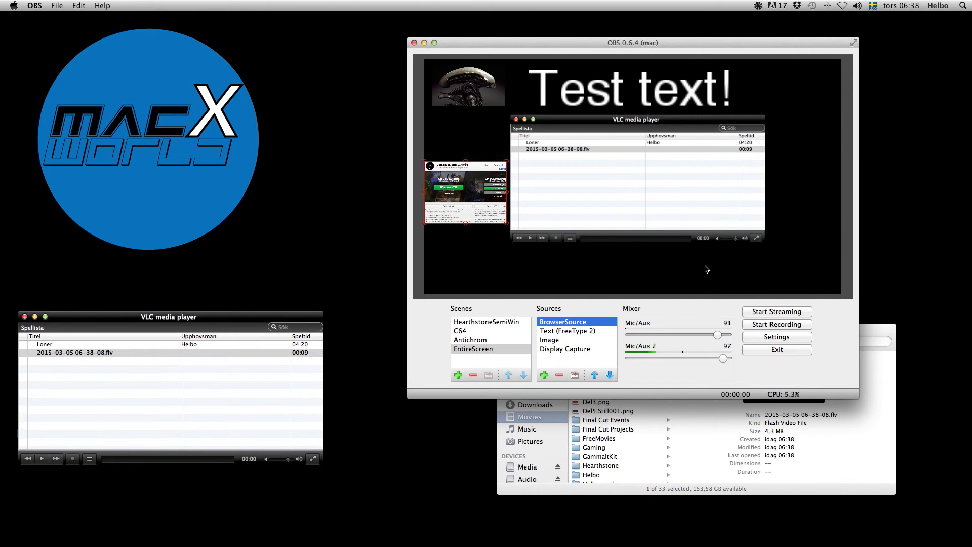
Step: Move the Movies folder window lower beneath the OBS window and return to OBS with the EntireScreen scene selected
left_click(861, 328)
left_click_drag(722, 338, 656, 361)
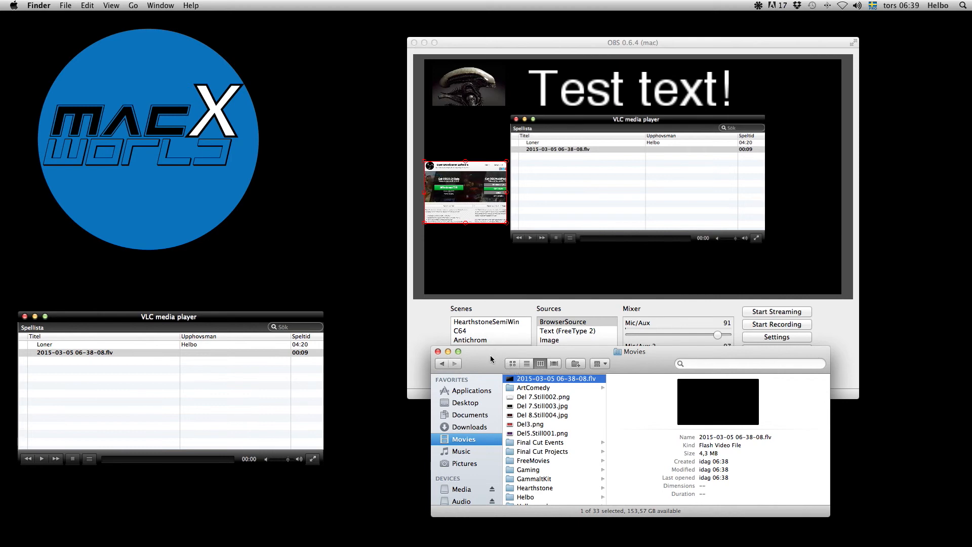
left_click_drag(490, 355, 478, 363)
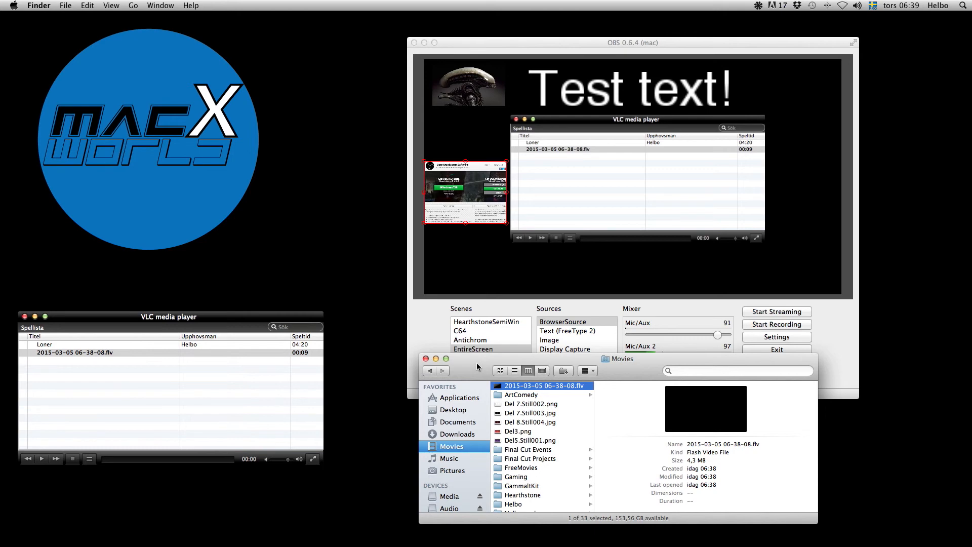
left_click(434, 311)
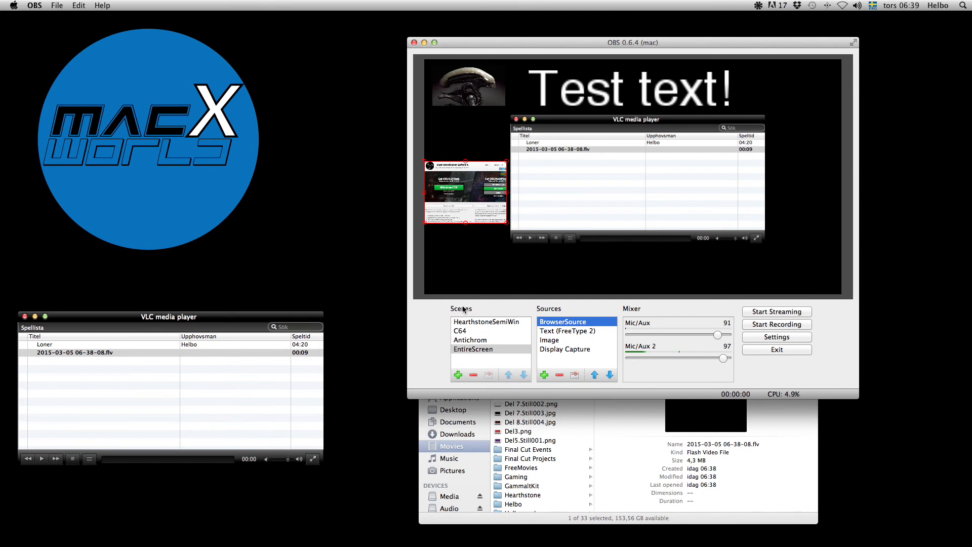
left_click(473, 349)
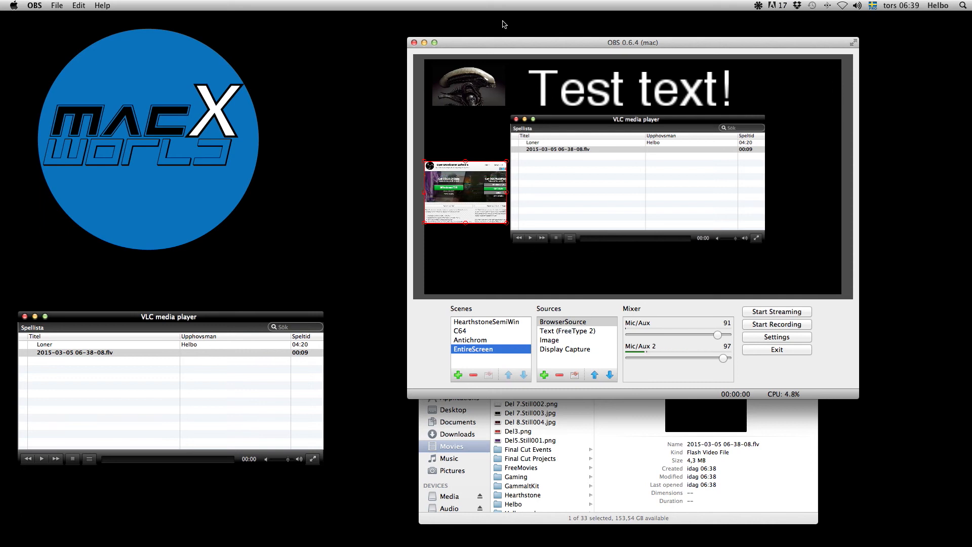
Step: Reposition the OBS window and review the device assignments in the Audio settings, closing them without changes
left_click_drag(548, 42, 363, 20)
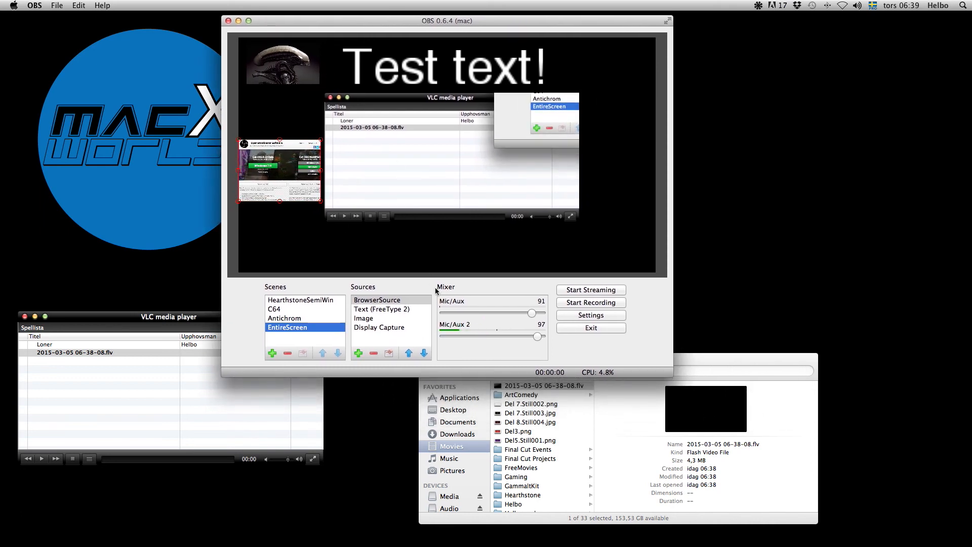
left_click(597, 315)
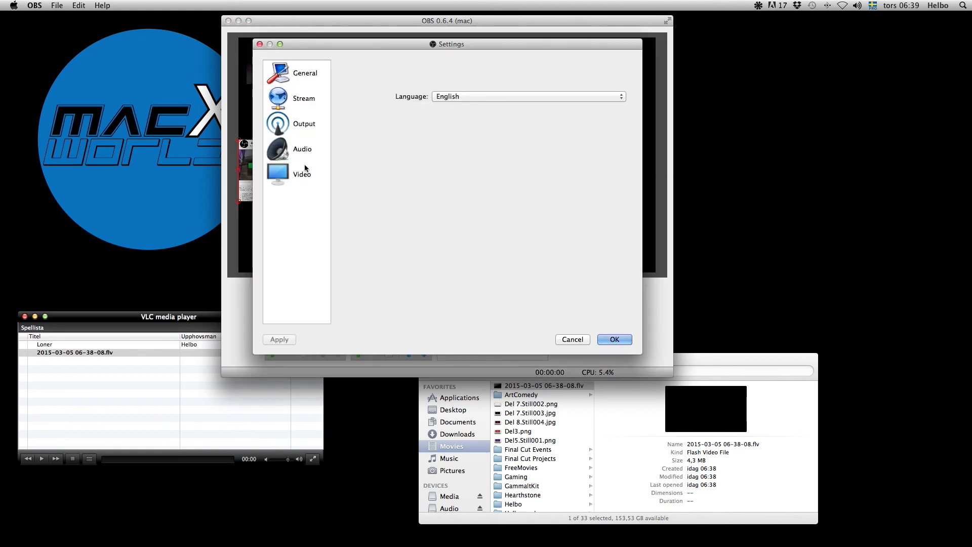
left_click(293, 149)
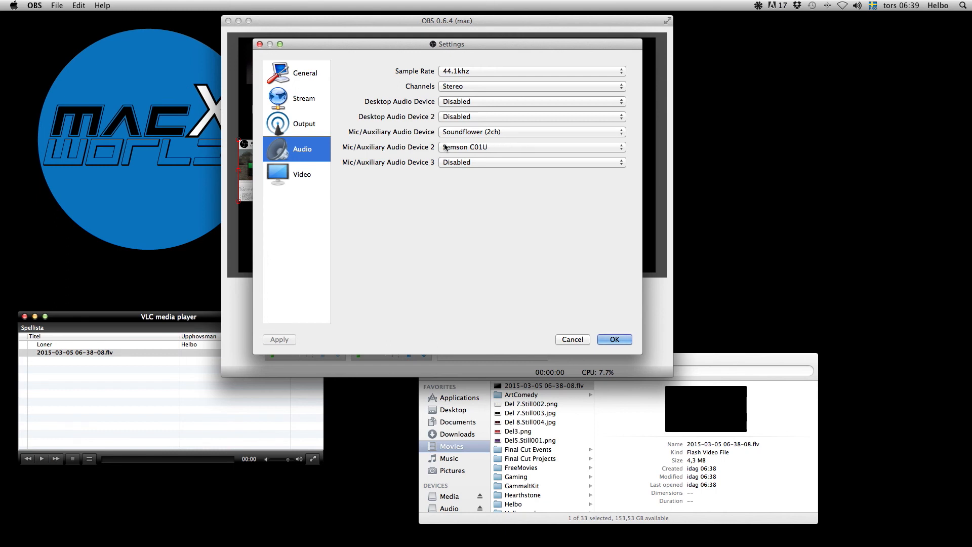
left_click(576, 339)
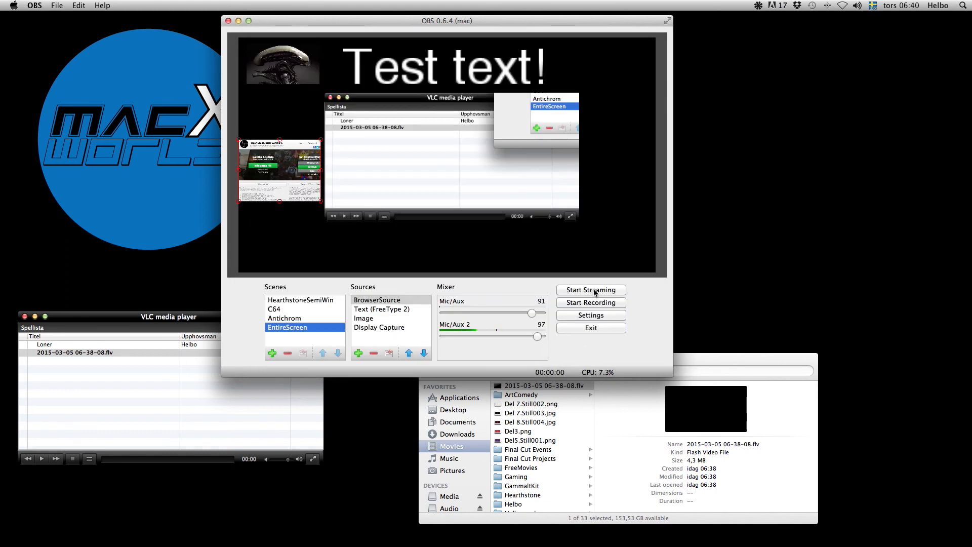